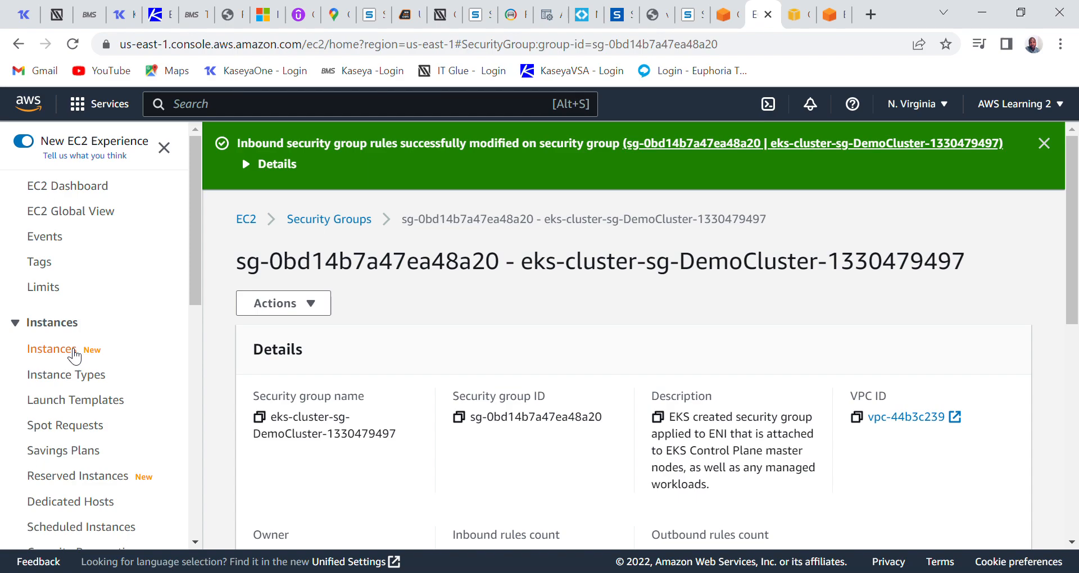
Step: Search the console services for "instance", go to EC2 and display the list of all instances
{"action": "left_click", "coordinate": [74, 353]}
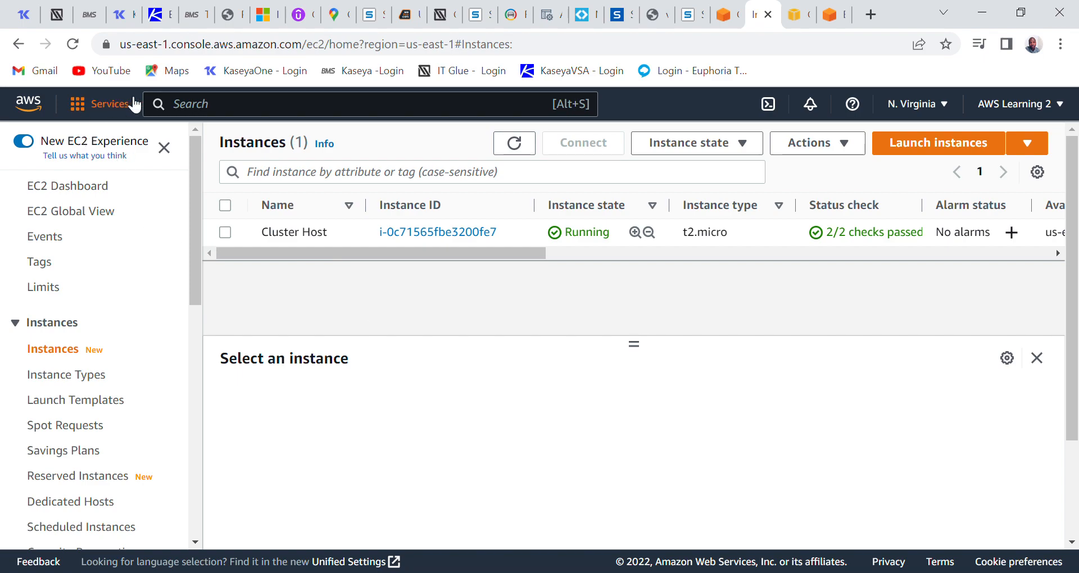
{"action": "left_click", "coordinate": [249, 111]}
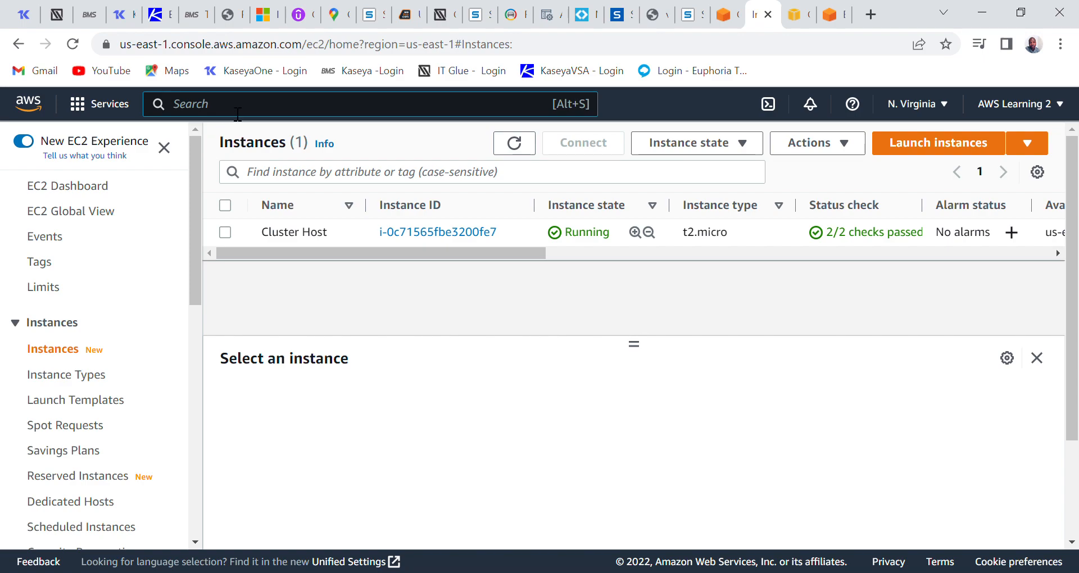
{"action": "type", "text": "insta"}
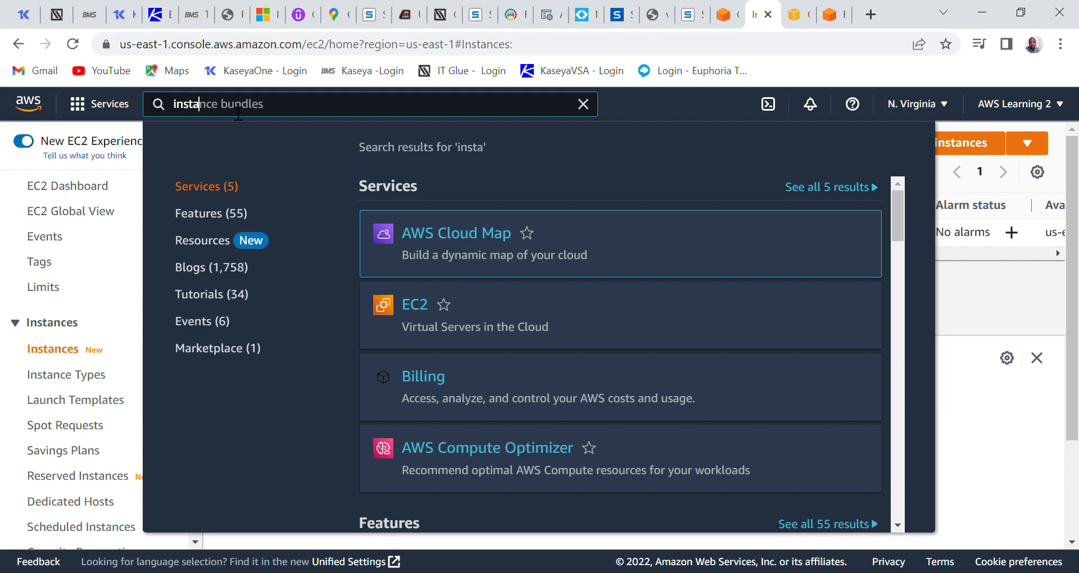
{"action": "type", "text": "nce"}
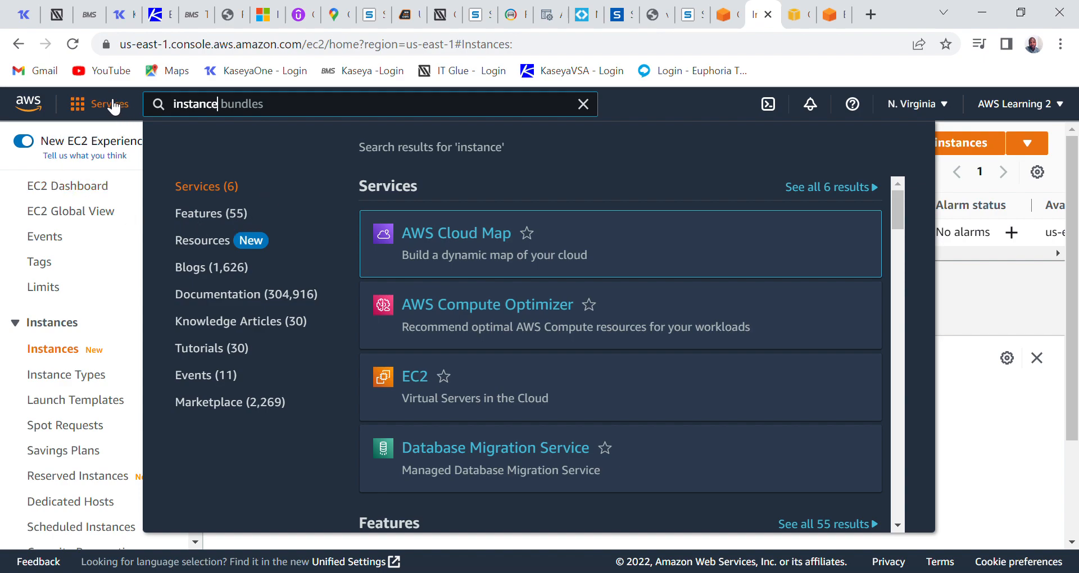
{"action": "mouse_move", "coordinate": [363, 380]}
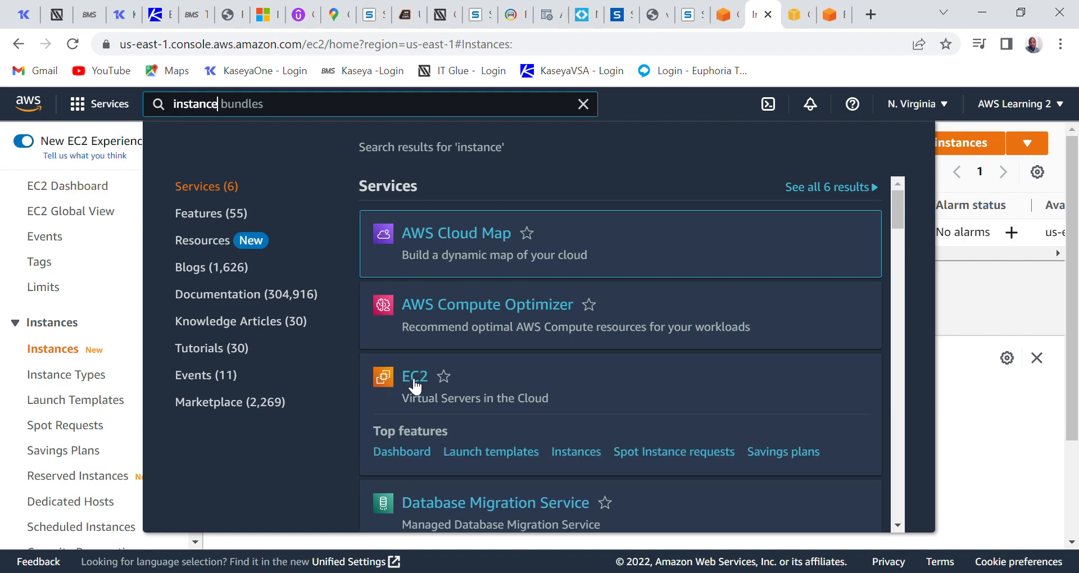
{"action": "left_click", "coordinate": [413, 378]}
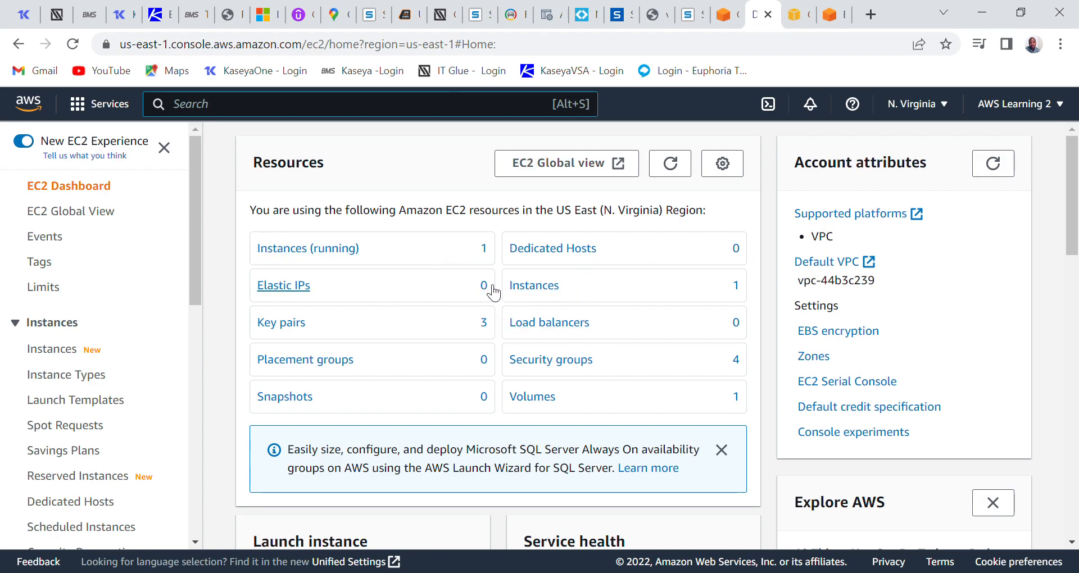
{"action": "left_click", "coordinate": [536, 293]}
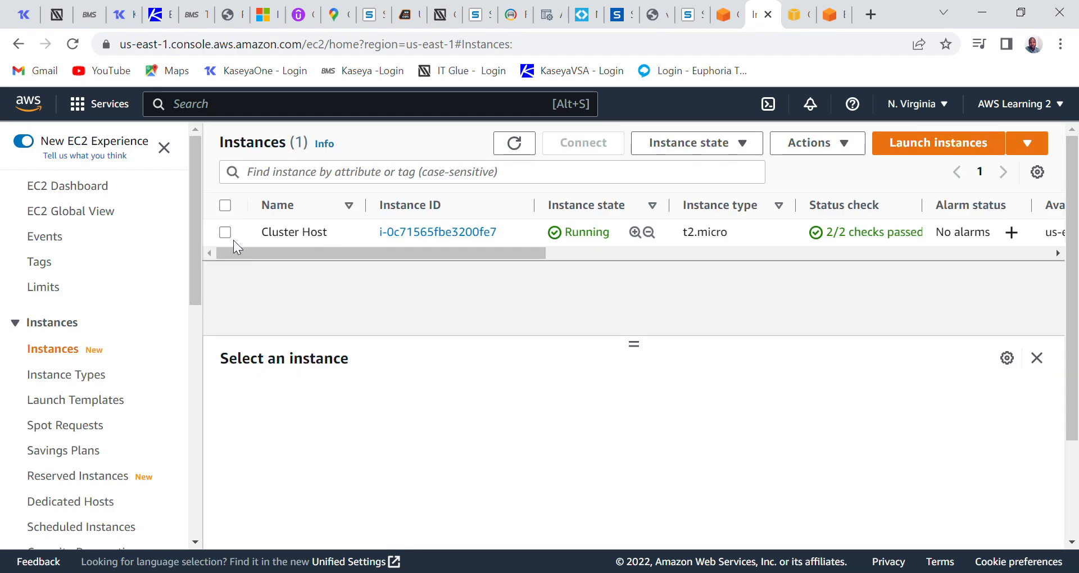
{"action": "left_click", "coordinate": [18, 44]}
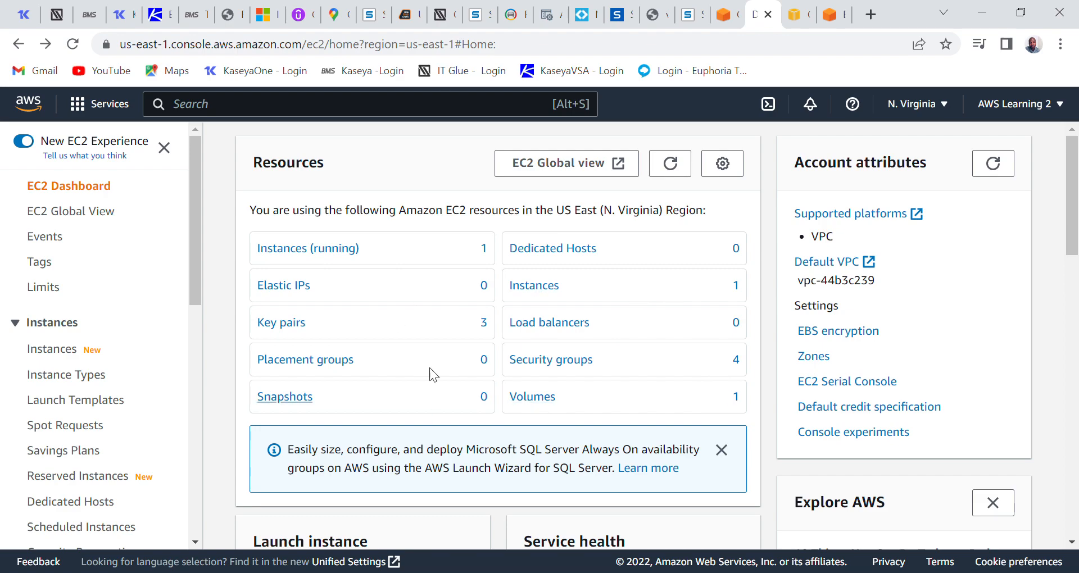
{"action": "left_click", "coordinate": [543, 288]}
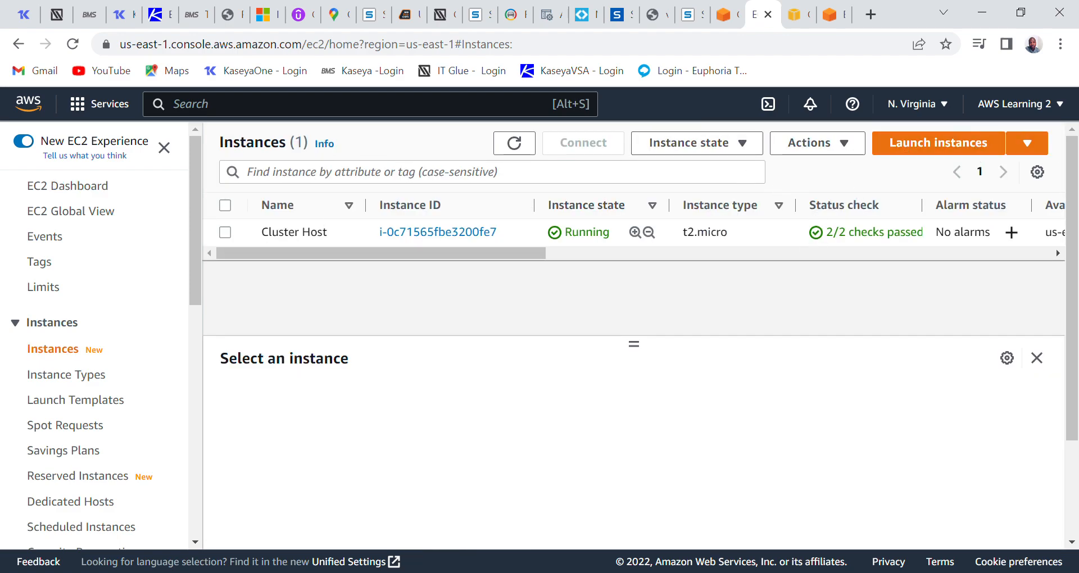
Step: Start launching a new EC2 instance and name it DemoInstance
{"action": "left_click", "coordinate": [942, 147]}
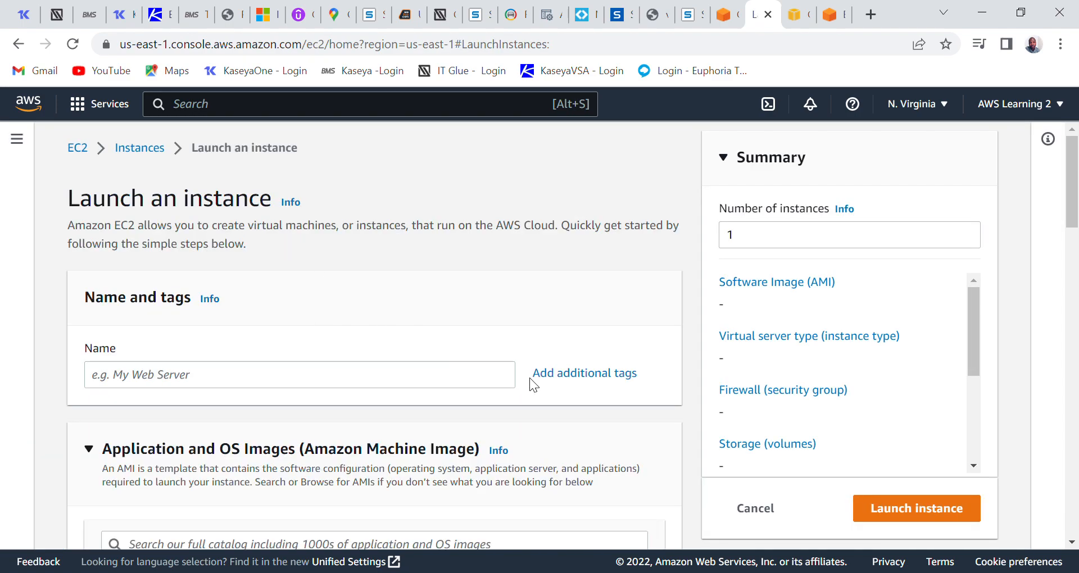
{"action": "scroll", "coordinate": [335, 249], "scroll_direction": "down", "scroll_amount": 3}
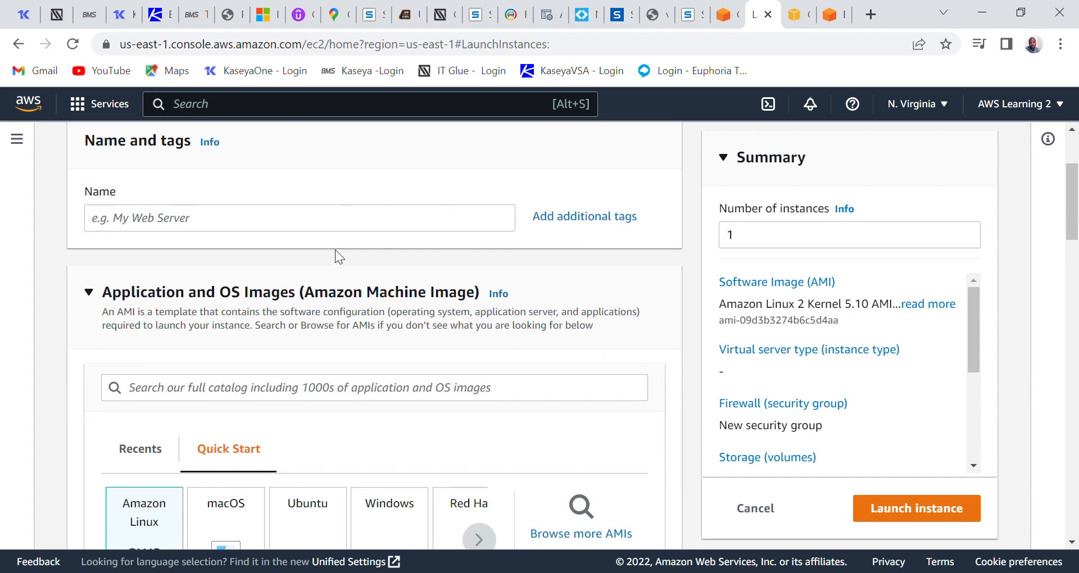
{"action": "left_click", "coordinate": [244, 220]}
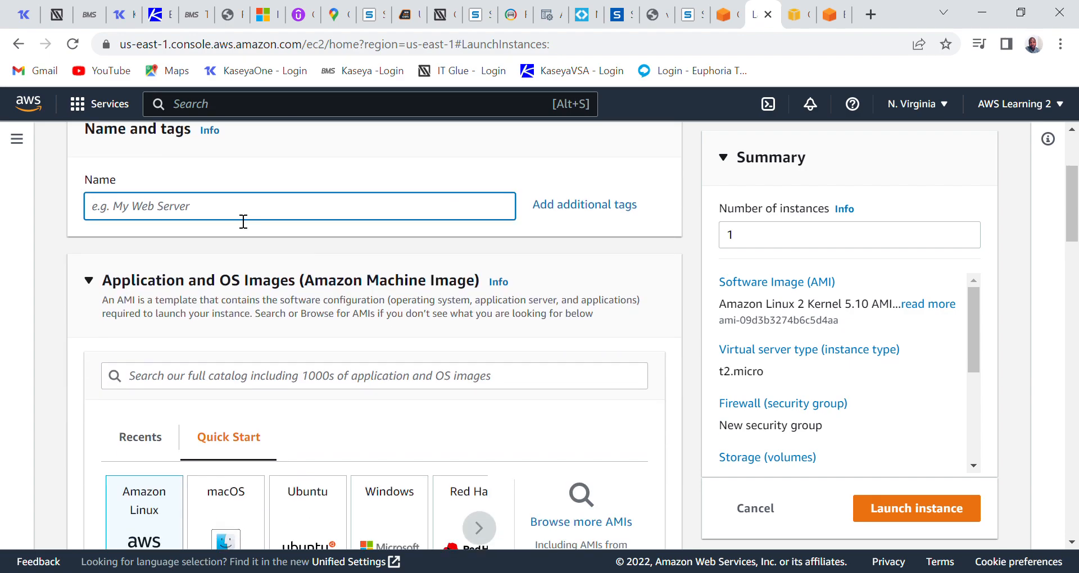
{"action": "type", "text": "Demo"}
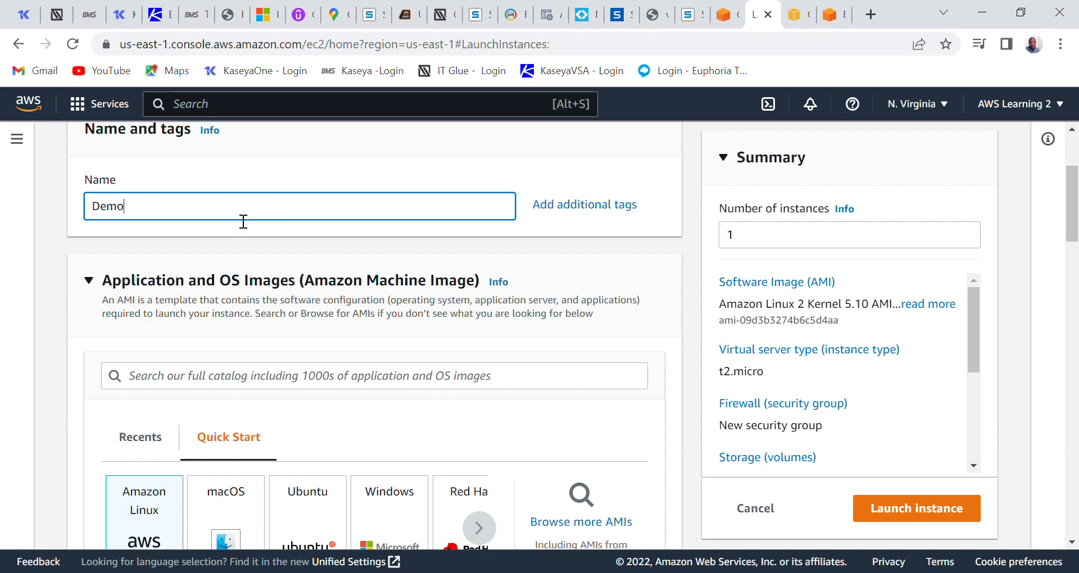
{"action": "type", "text": "Instance"}
{"action": "scroll", "coordinate": [498, 339], "scroll_direction": "down", "scroll_amount": 1}
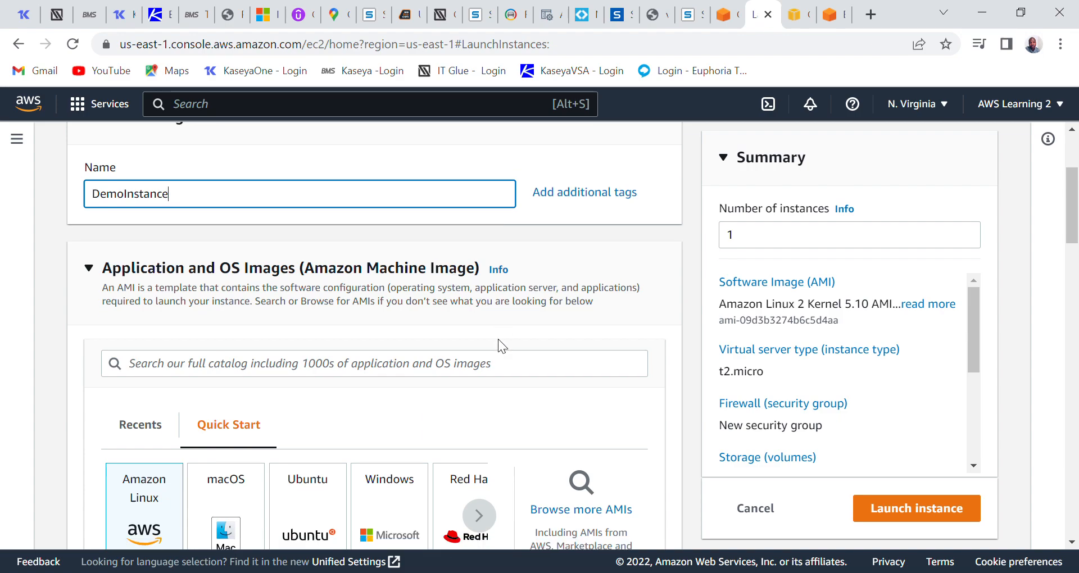
{"action": "scroll", "coordinate": [168, 343], "scroll_direction": "up", "scroll_amount": 1}
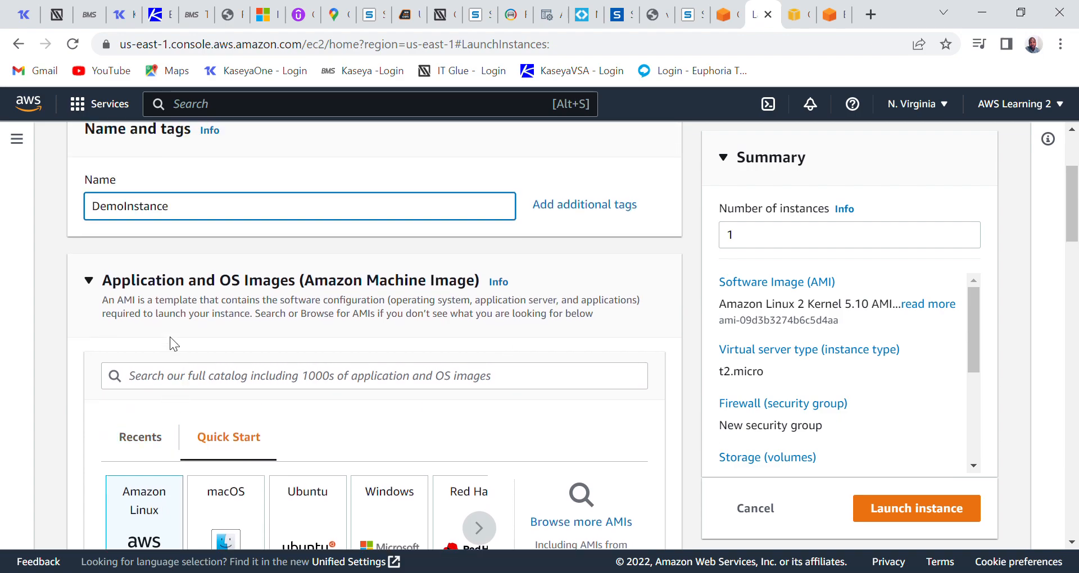
Step: Choose Amazon Linux 2 AMI (HVM) - Kernel 4.14, SSD Volume Type as the instance's machine image
{"action": "scroll", "coordinate": [382, 362], "scroll_direction": "down", "scroll_amount": 3}
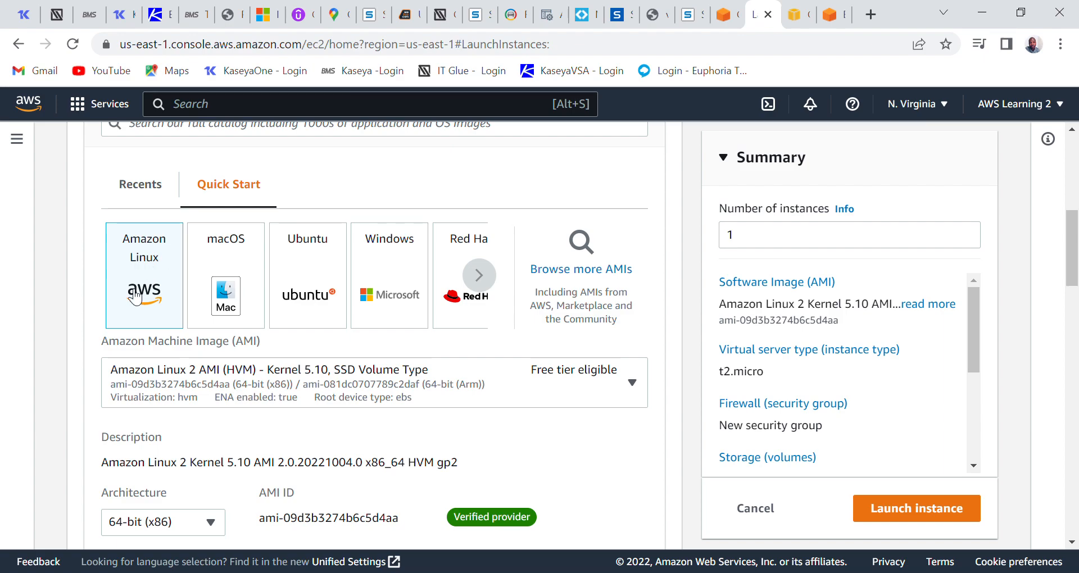
{"action": "scroll", "coordinate": [537, 337], "scroll_direction": "down", "scroll_amount": 1}
{"action": "scroll", "coordinate": [537, 337], "scroll_direction": "down", "scroll_amount": 4}
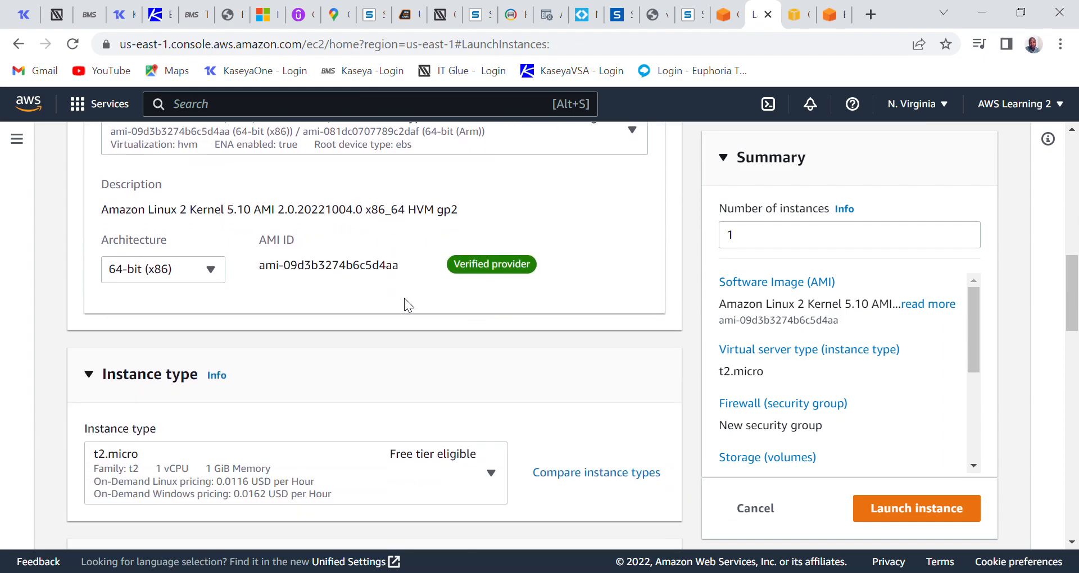
{"action": "scroll", "coordinate": [354, 357], "scroll_direction": "up", "scroll_amount": 2}
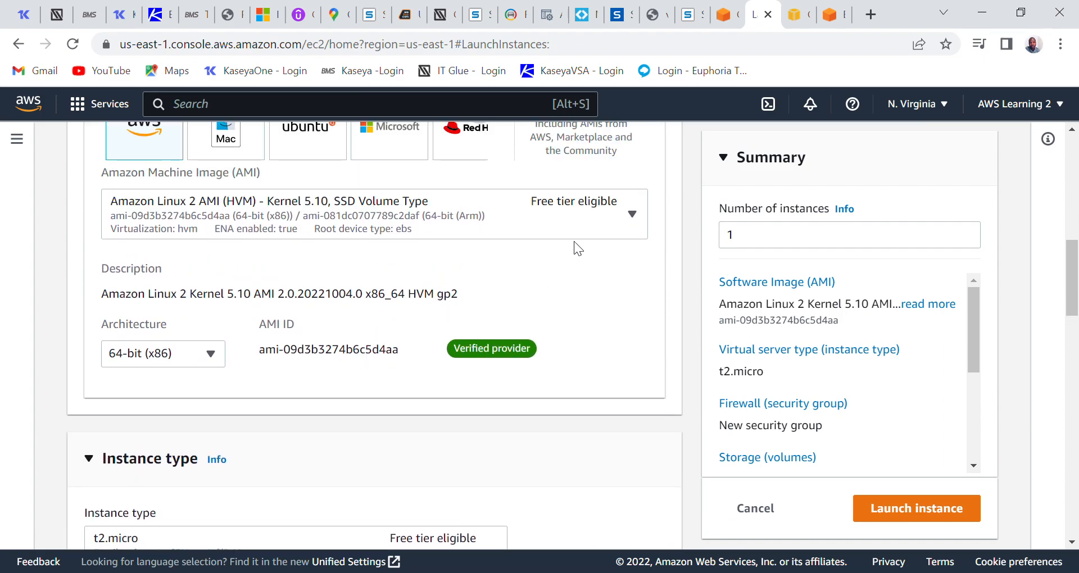
{"action": "left_click", "coordinate": [632, 214]}
{"action": "scroll", "coordinate": [369, 356], "scroll_direction": "down", "scroll_amount": 2}
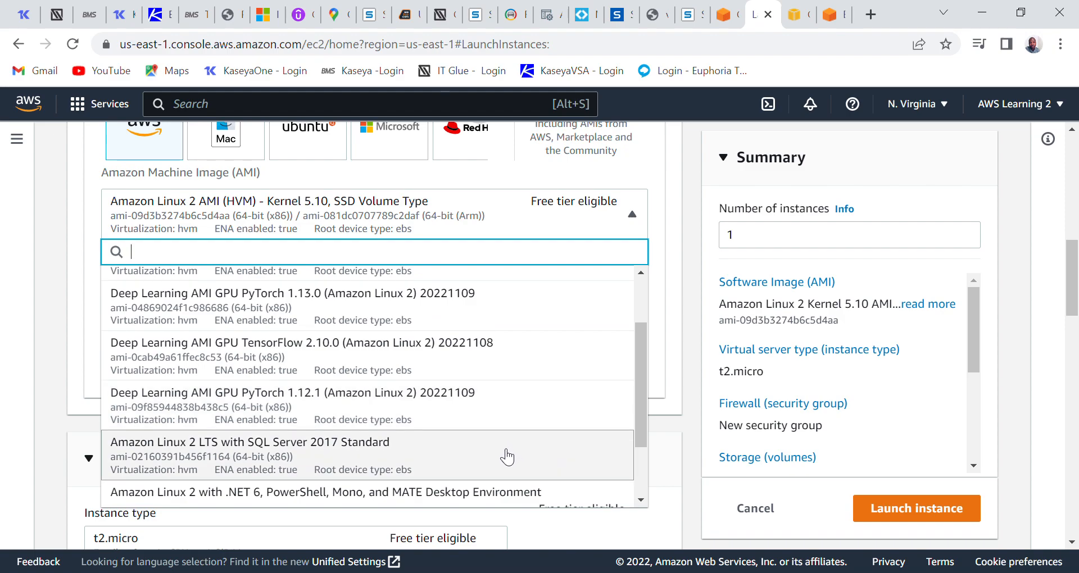
{"action": "scroll", "coordinate": [510, 431], "scroll_direction": "up", "scroll_amount": 2}
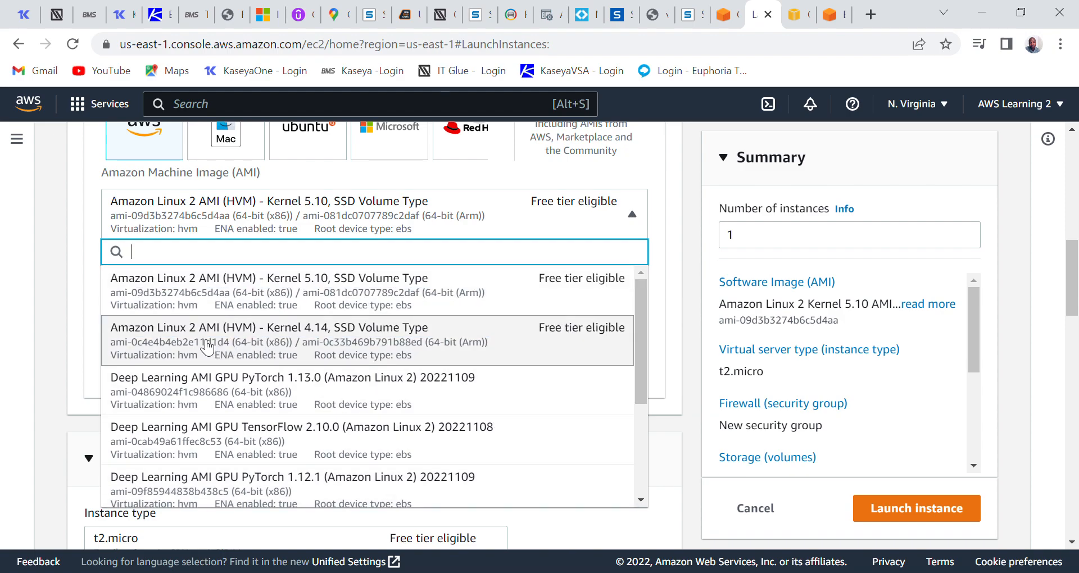
{"action": "left_click", "coordinate": [579, 339]}
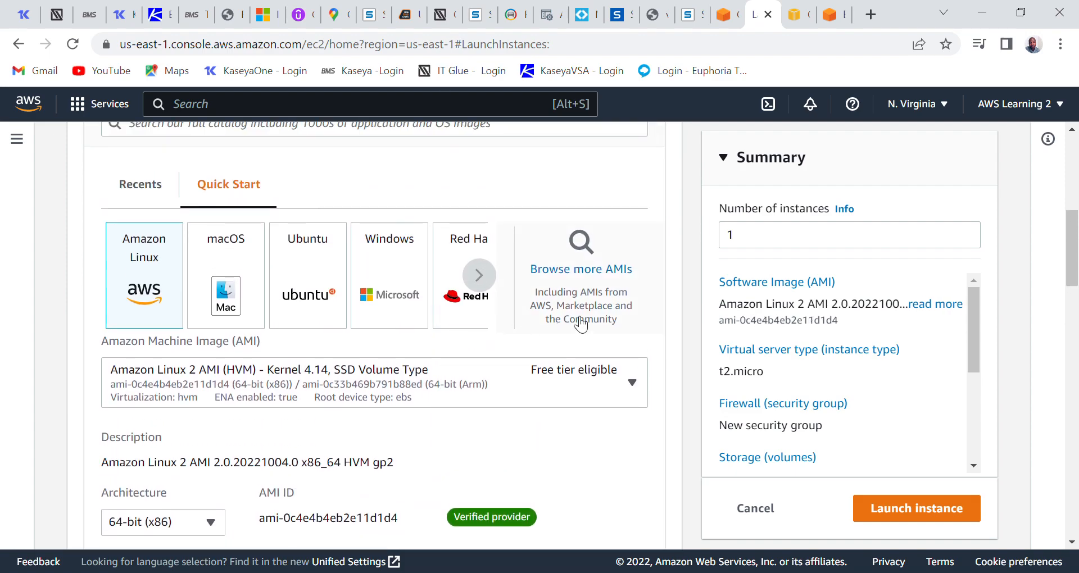
Step: Create a new RSA key pair named MyKeyPair in .pem format for logging in to the instance
{"action": "scroll", "coordinate": [581, 349], "scroll_direction": "down", "scroll_amount": 1}
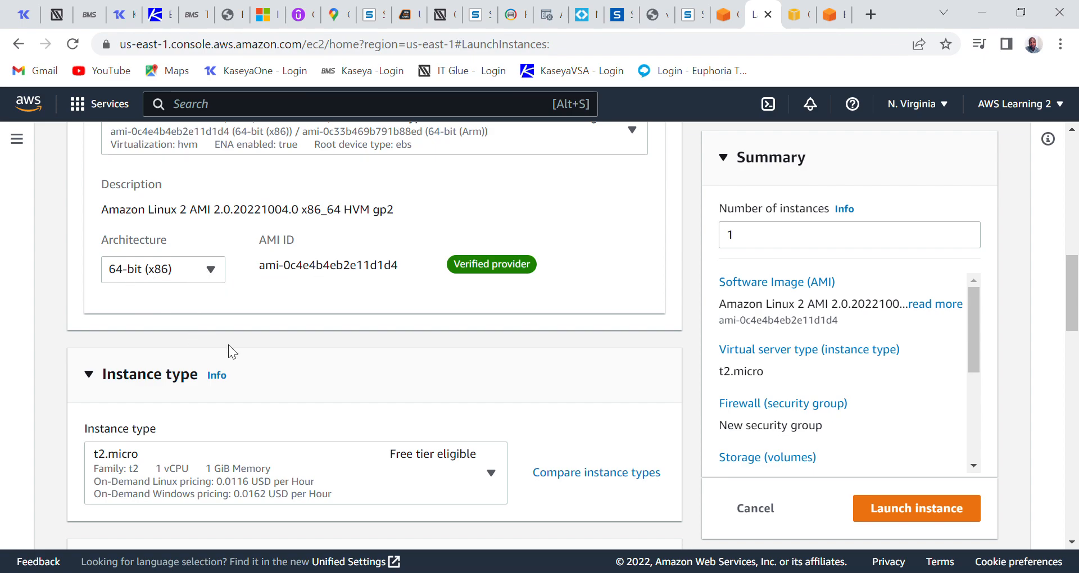
{"action": "scroll", "coordinate": [225, 349], "scroll_direction": "down", "scroll_amount": 3}
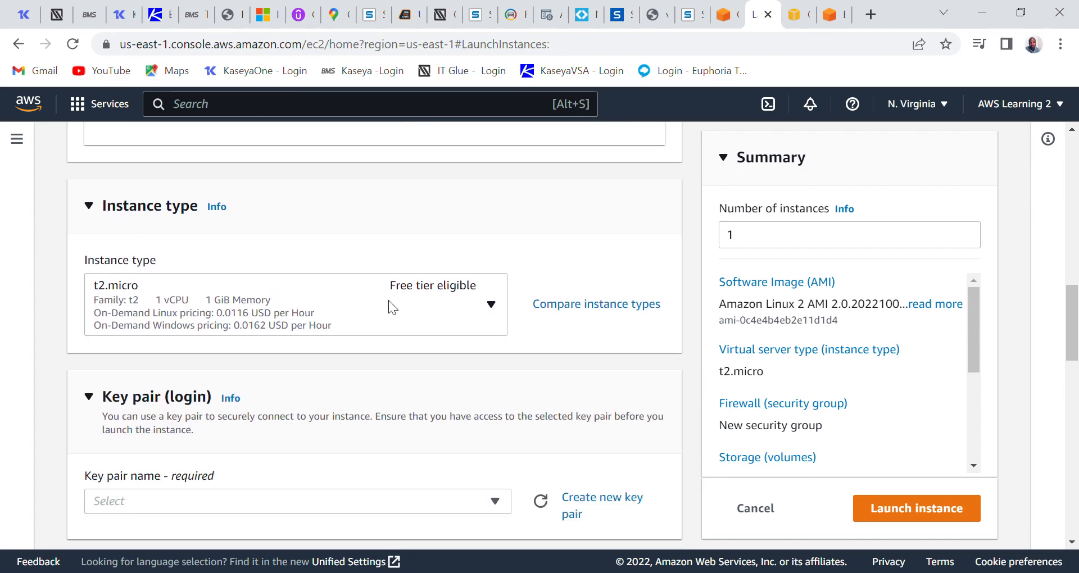
{"action": "scroll", "coordinate": [396, 270], "scroll_direction": "down", "scroll_amount": 1}
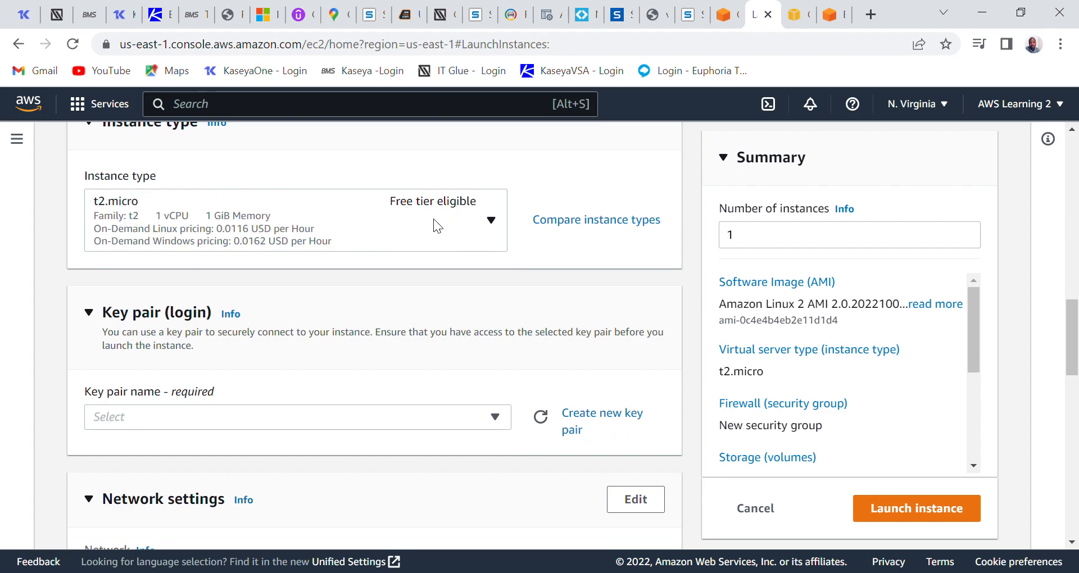
{"action": "scroll", "coordinate": [325, 340], "scroll_direction": "down", "scroll_amount": 3}
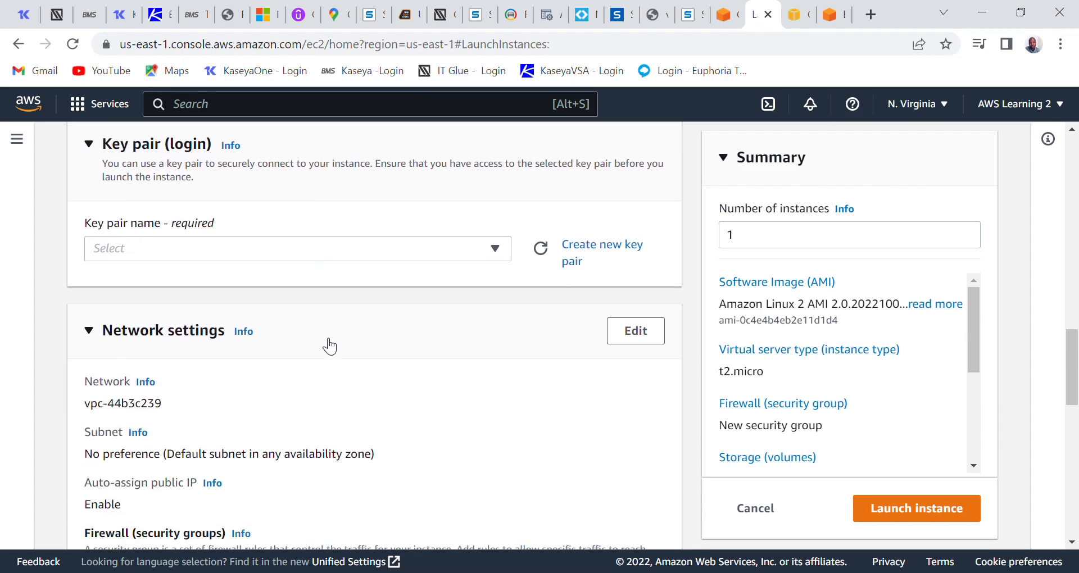
{"action": "left_click", "coordinate": [595, 252]}
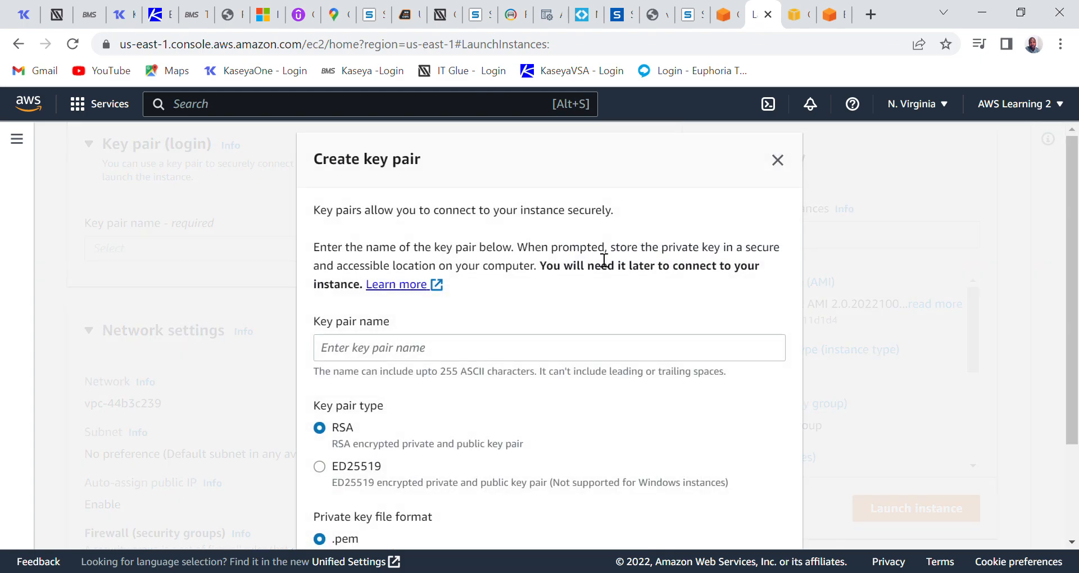
{"action": "scroll", "coordinate": [554, 359], "scroll_direction": "down", "scroll_amount": 3}
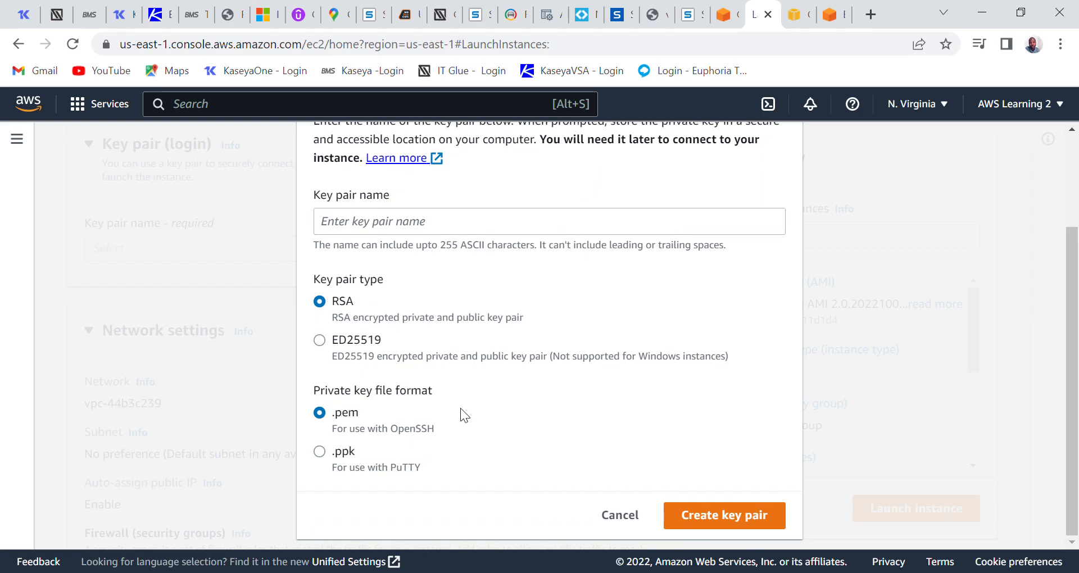
{"action": "left_click", "coordinate": [396, 228]}
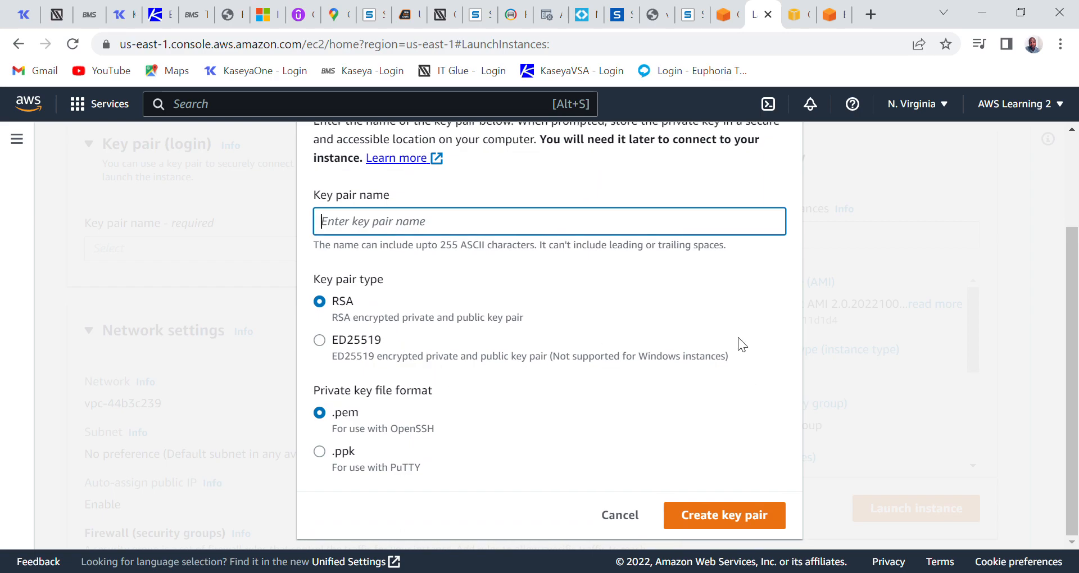
{"action": "type", "text": "MyK"}
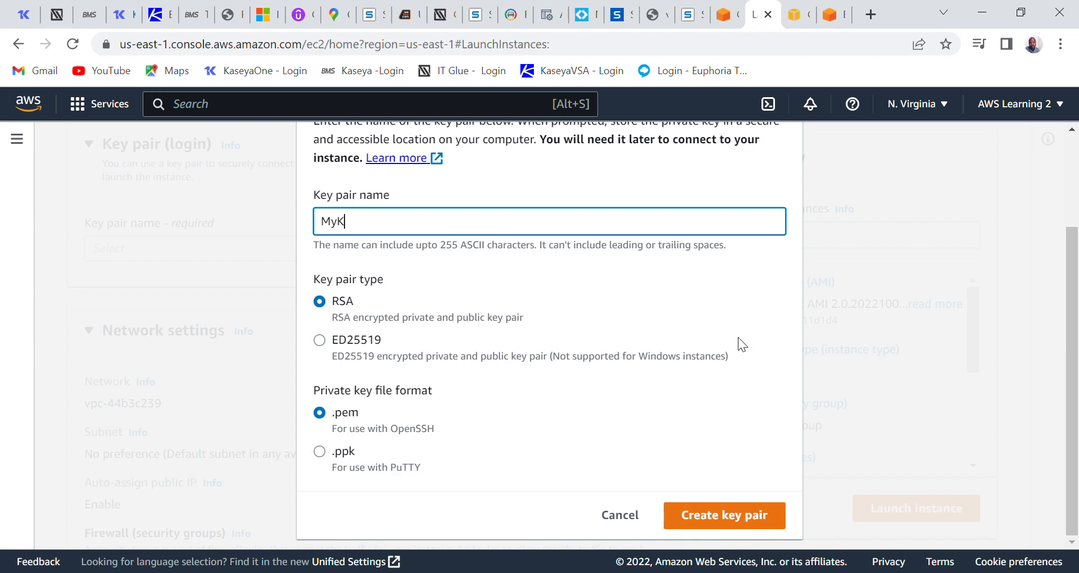
{"action": "type", "text": "eyPair"}
{"action": "left_click", "coordinate": [319, 452]}
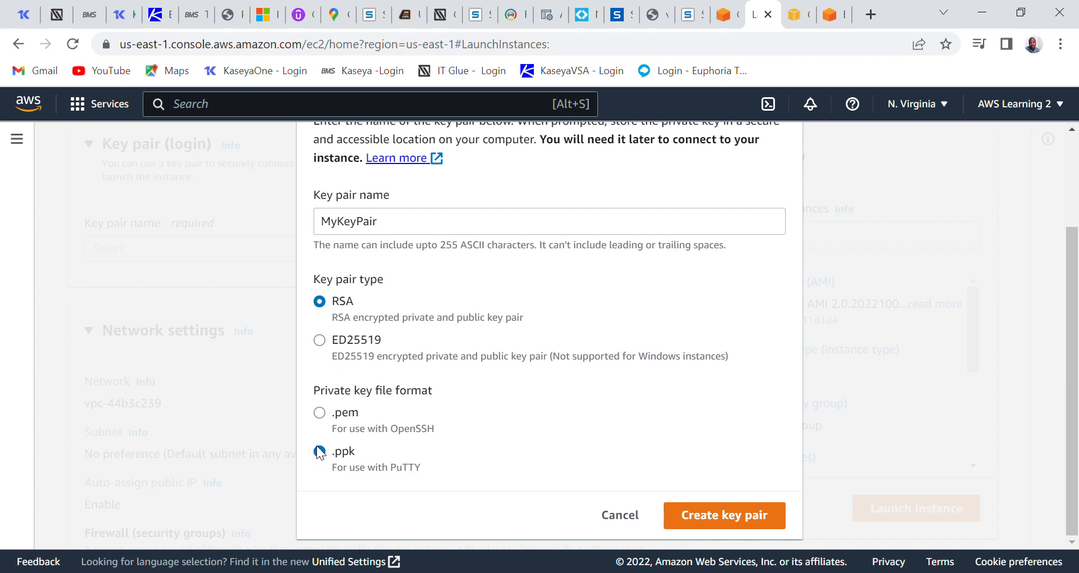
{"action": "left_click", "coordinate": [320, 416]}
{"action": "left_click", "coordinate": [760, 520]}
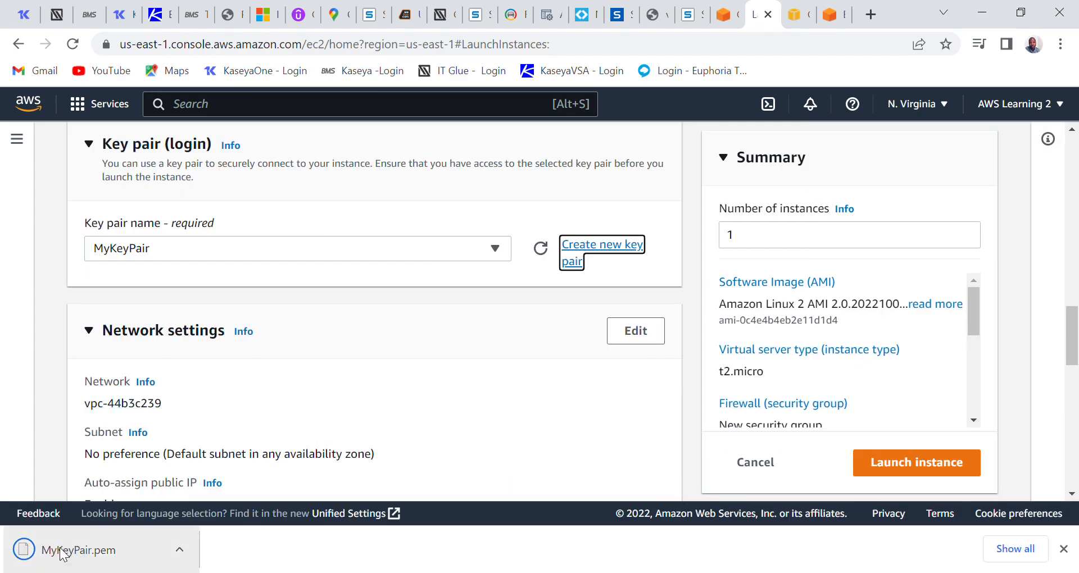
Step: Switch the firewall setting to an existing security group and assign the default group
{"action": "scroll", "coordinate": [409, 368], "scroll_direction": "down", "scroll_amount": 6}
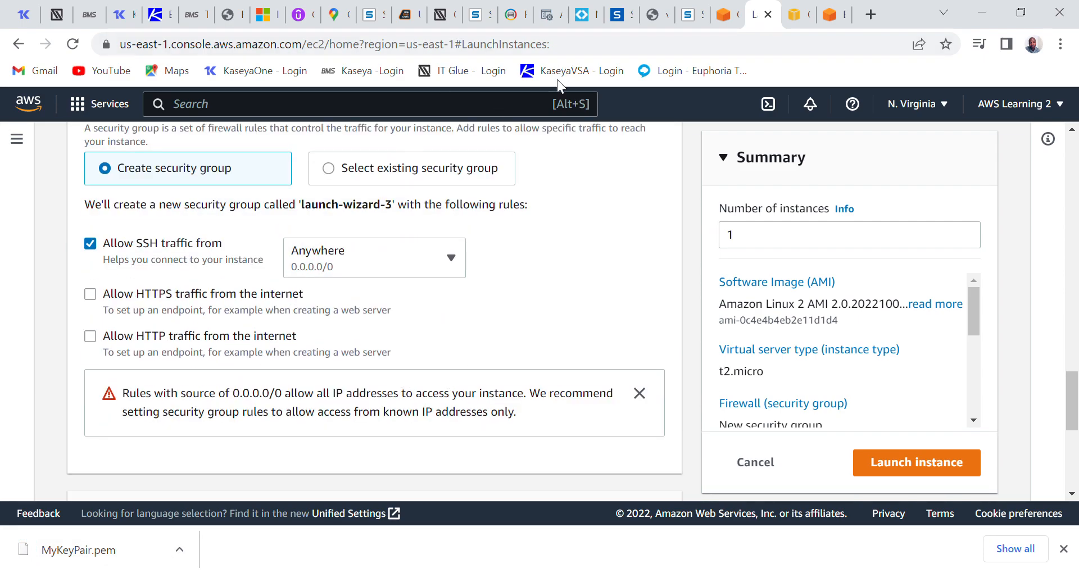
{"action": "scroll", "coordinate": [431, 373], "scroll_direction": "up", "scroll_amount": 1}
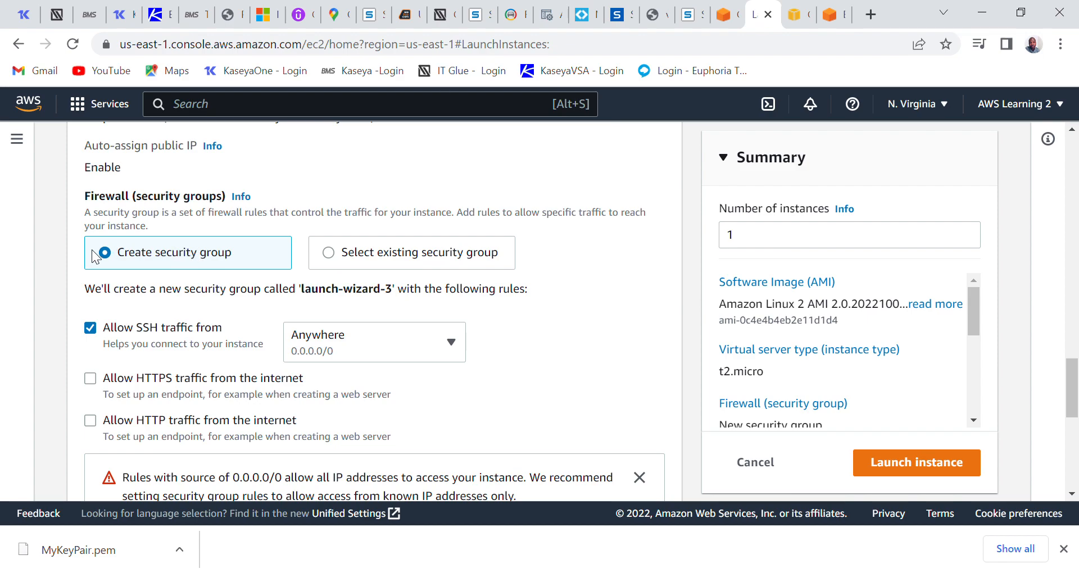
{"action": "left_click", "coordinate": [330, 254]}
{"action": "left_click", "coordinate": [244, 316]}
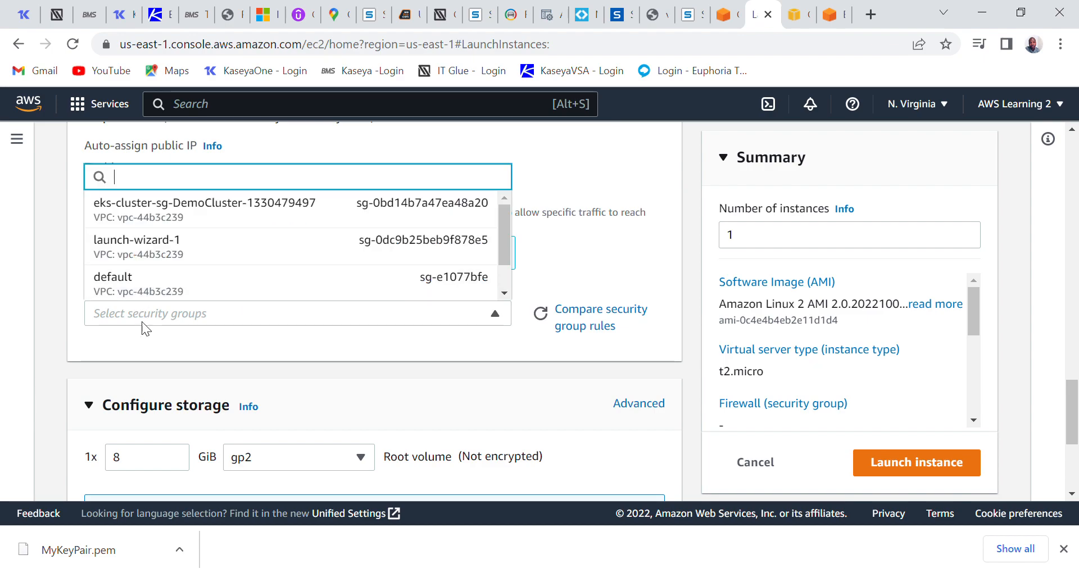
{"action": "left_click", "coordinate": [133, 288]}
{"action": "scroll", "coordinate": [489, 403], "scroll_direction": "down", "scroll_amount": 5}
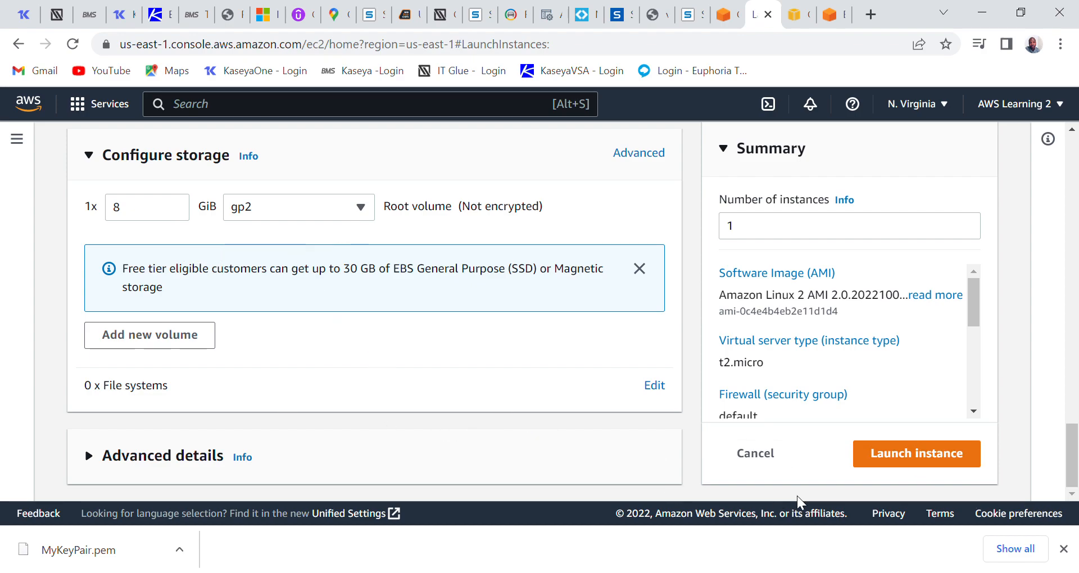
Step: Launch the configured instance and open it in the instances list
{"action": "left_click", "coordinate": [907, 462]}
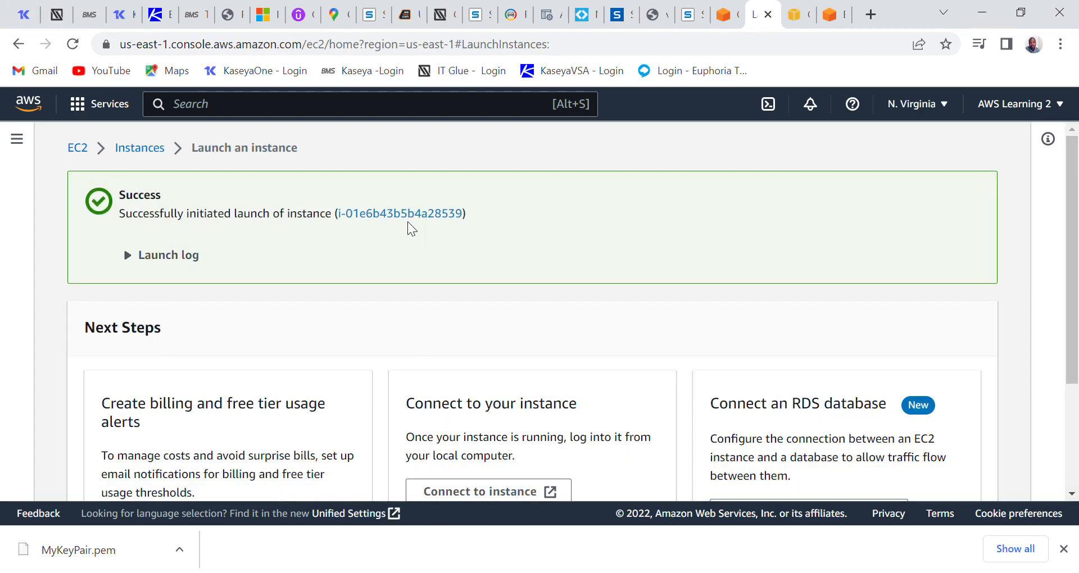
{"action": "left_click", "coordinate": [406, 215]}
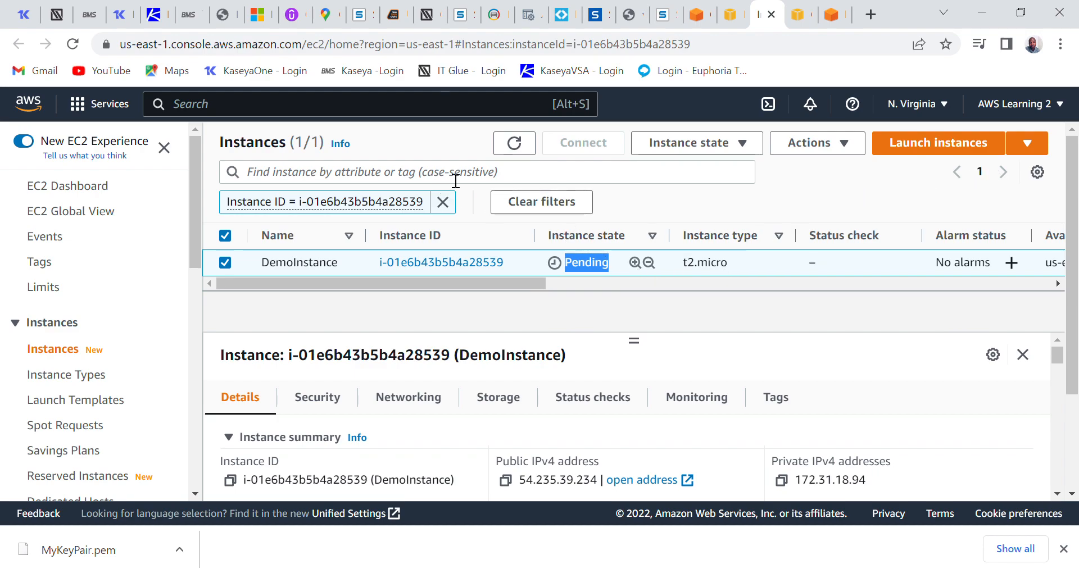
Step: Refresh the instances list until DemoInstance's current state can be checked
{"action": "left_click", "coordinate": [516, 154]}
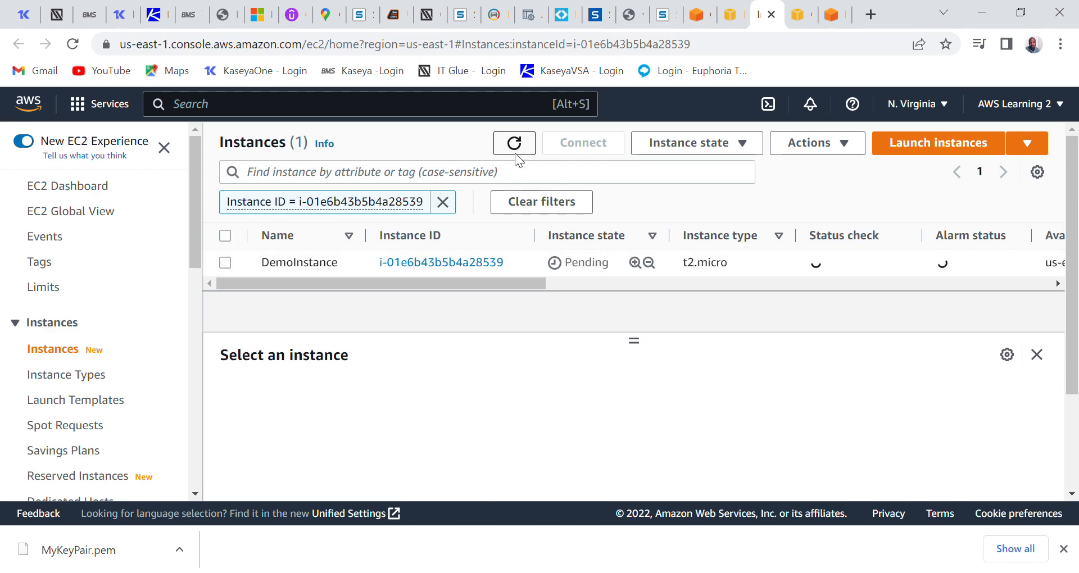
{"action": "left_click", "coordinate": [516, 149]}
{"action": "left_click", "coordinate": [524, 149]}
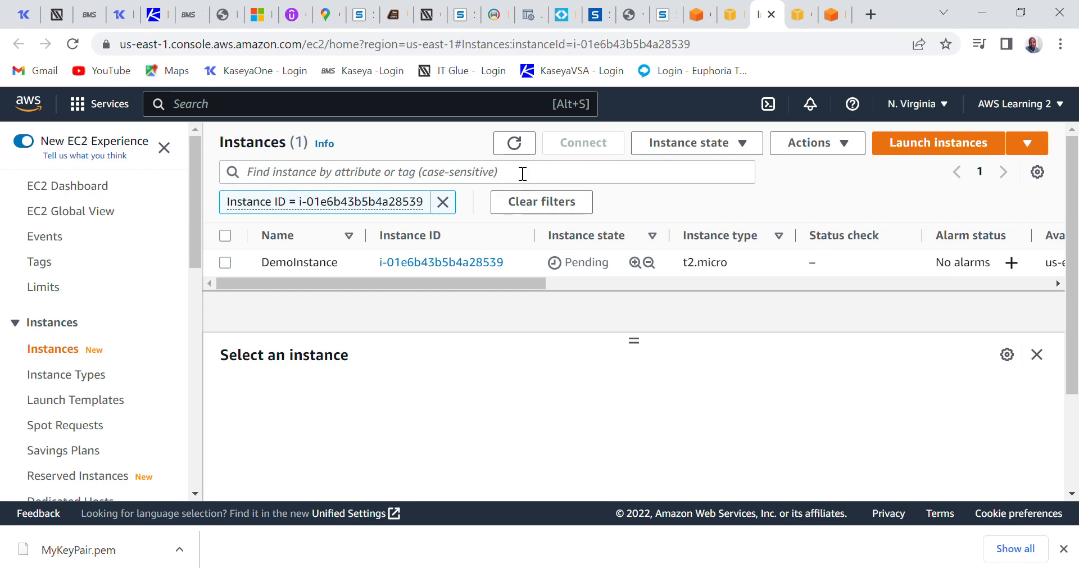
{"action": "left_click", "coordinate": [518, 143]}
{"action": "left_click", "coordinate": [523, 145]}
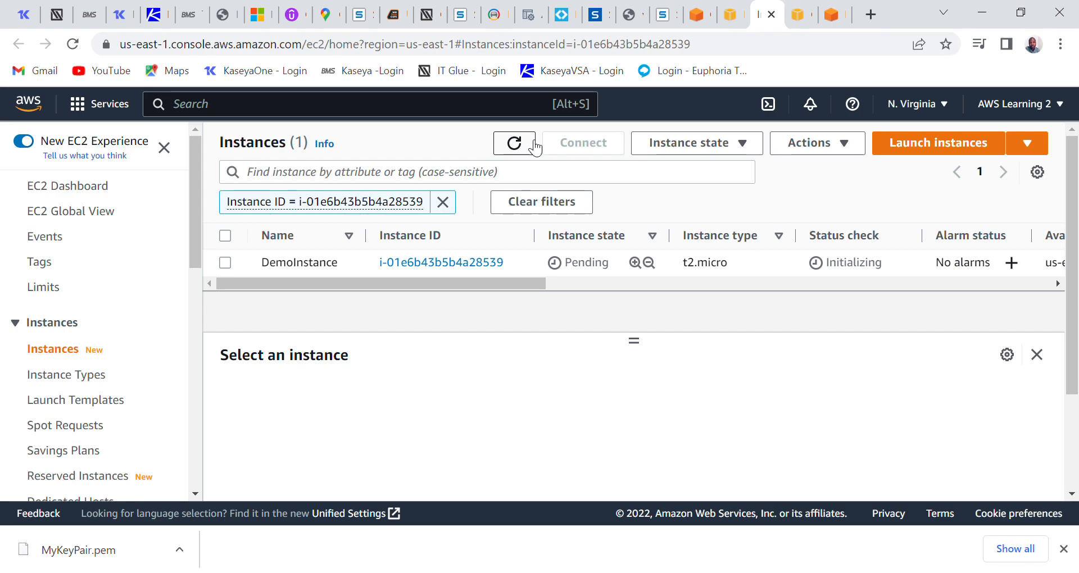
{"action": "left_click", "coordinate": [531, 145]}
{"action": "left_click_drag", "start_coordinate": [612, 265], "coordinate": [521, 268]}
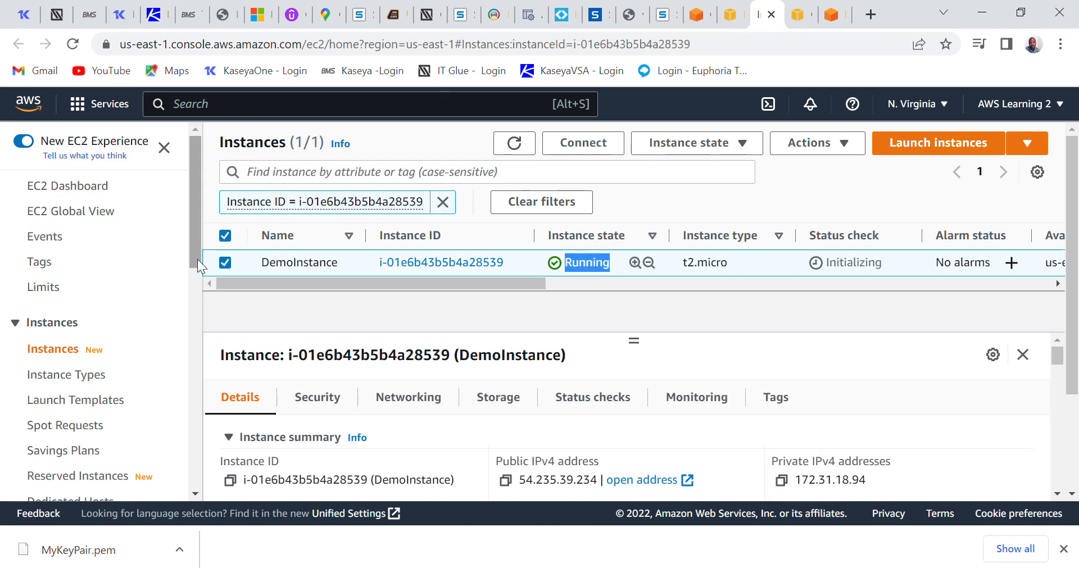
{"action": "left_click", "coordinate": [859, 319]}
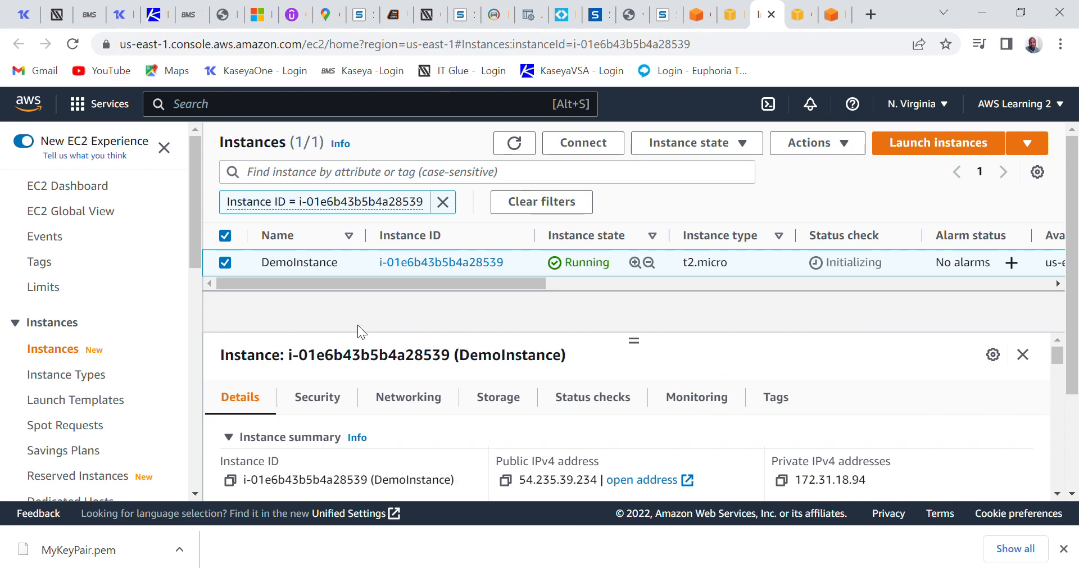
Step: Try to connect to DemoInstance through EC2 Instance Connect as ec2-user, and reload the connection page
{"action": "left_click", "coordinate": [224, 263]}
{"action": "left_click", "coordinate": [224, 264]}
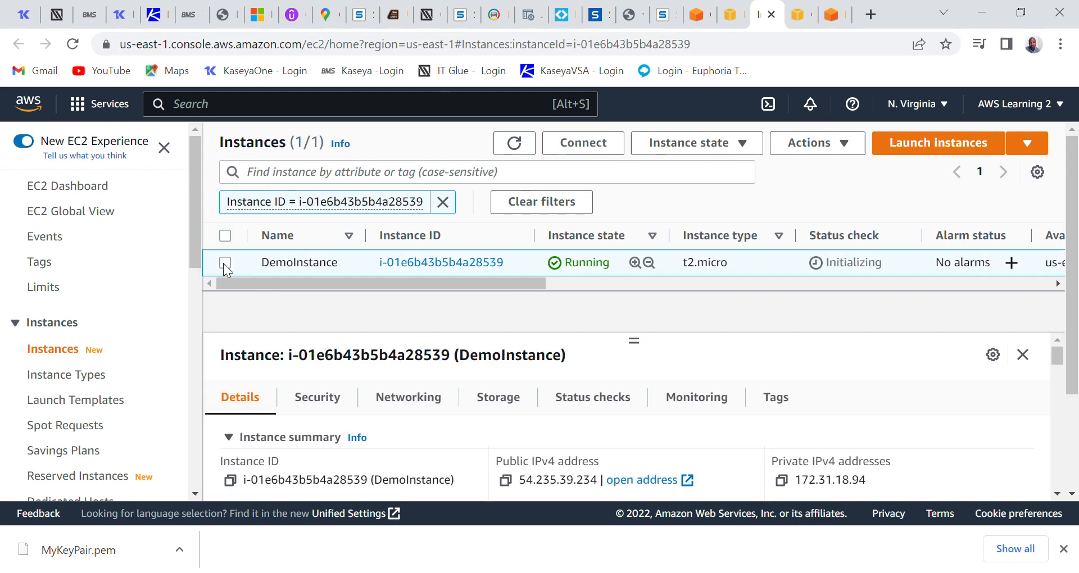
{"action": "left_click", "coordinate": [580, 149]}
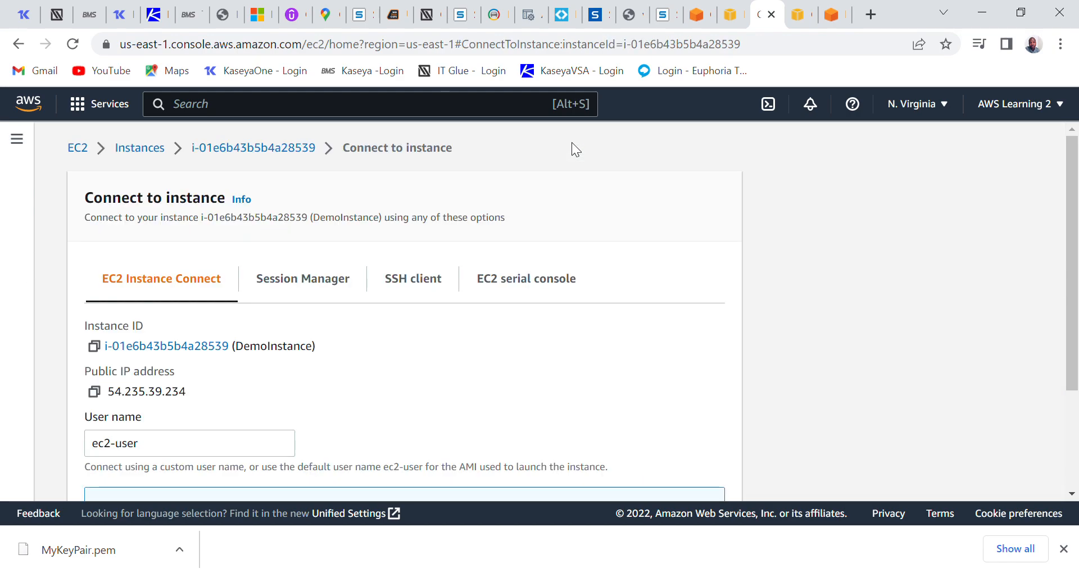
{"action": "scroll", "coordinate": [474, 378], "scroll_direction": "down", "scroll_amount": 3}
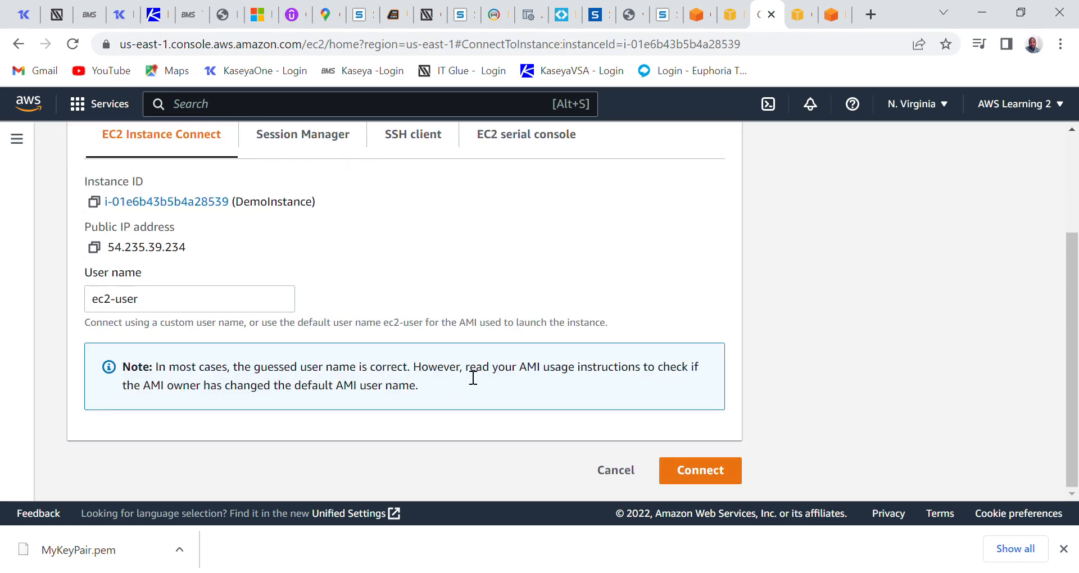
{"action": "left_click", "coordinate": [703, 477]}
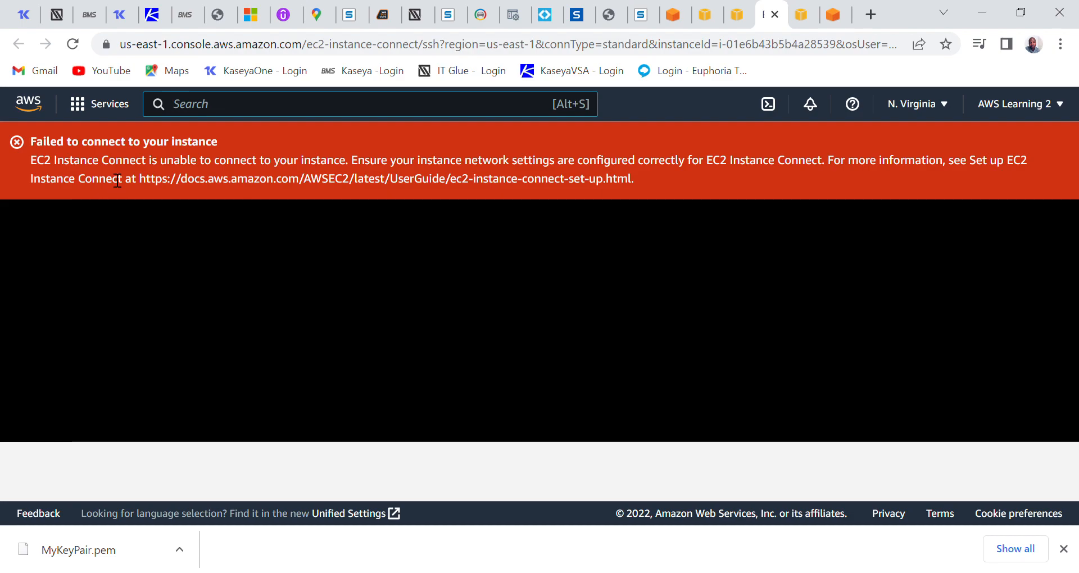
{"action": "left_click", "coordinate": [72, 45]}
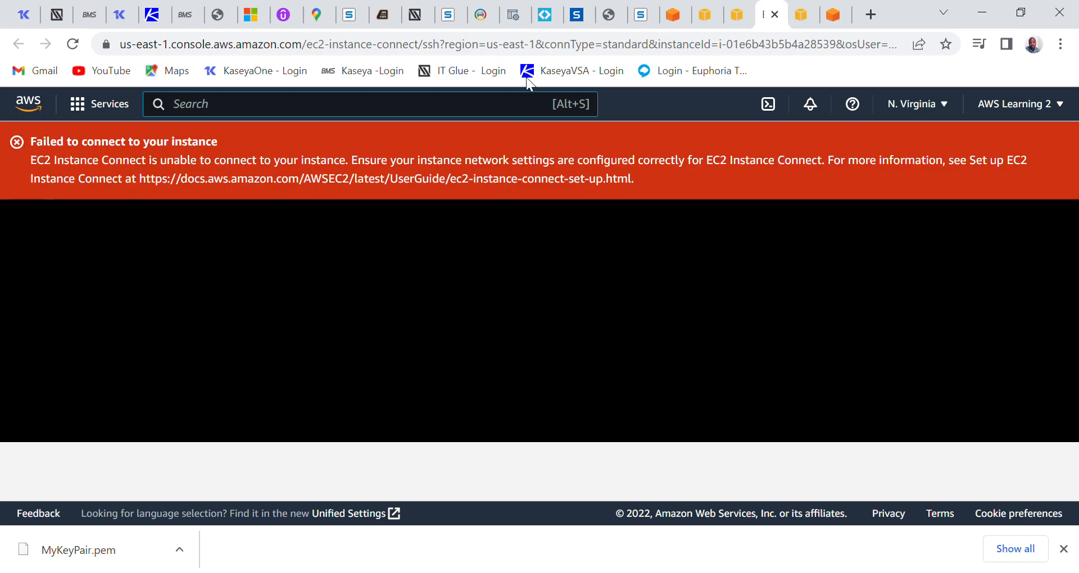
Step: Return to the launch confirmation page and open DemoInstance's summary page from the instances list
{"action": "left_click", "coordinate": [707, 19]}
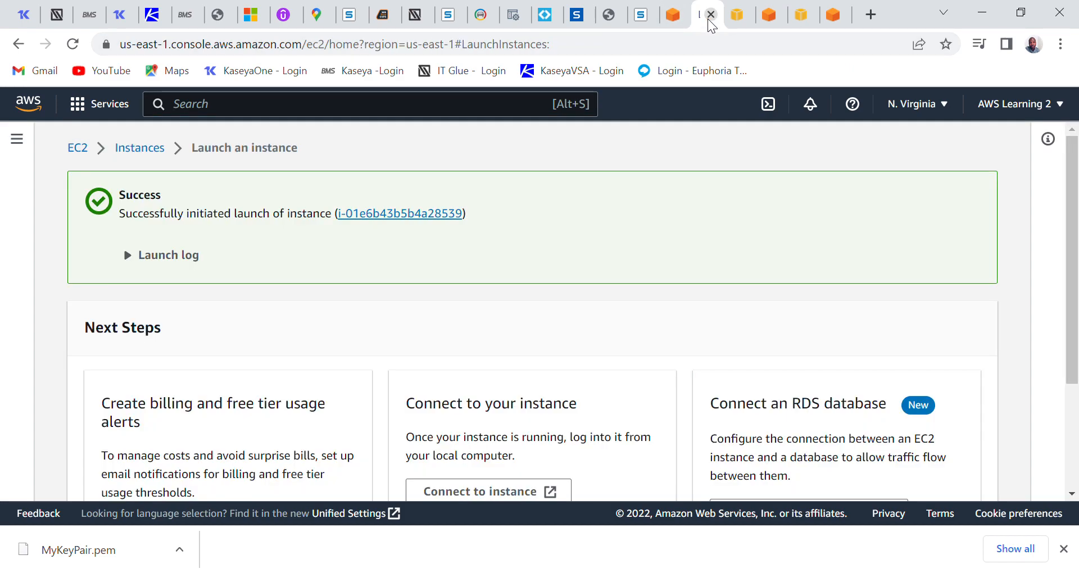
{"action": "scroll", "coordinate": [309, 371], "scroll_direction": "down", "scroll_amount": 3}
{"action": "scroll", "coordinate": [284, 356], "scroll_direction": "up", "scroll_amount": 3}
{"action": "scroll", "coordinate": [283, 355], "scroll_direction": "down", "scroll_amount": 3}
{"action": "scroll", "coordinate": [285, 355], "scroll_direction": "up", "scroll_amount": 3}
{"action": "left_click", "coordinate": [415, 214]}
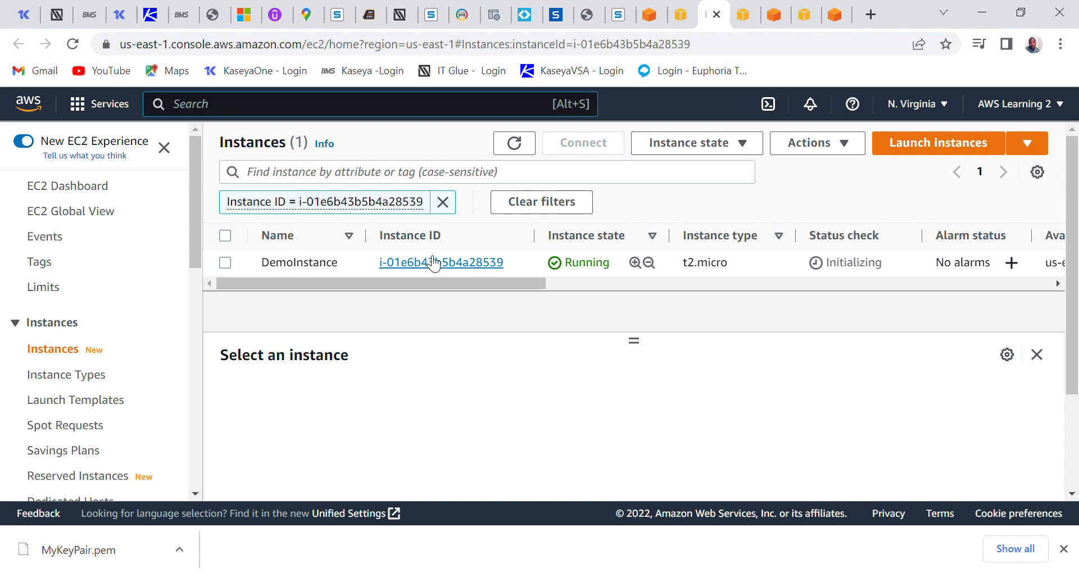
{"action": "scroll", "coordinate": [67, 373], "scroll_direction": "down", "scroll_amount": 5}
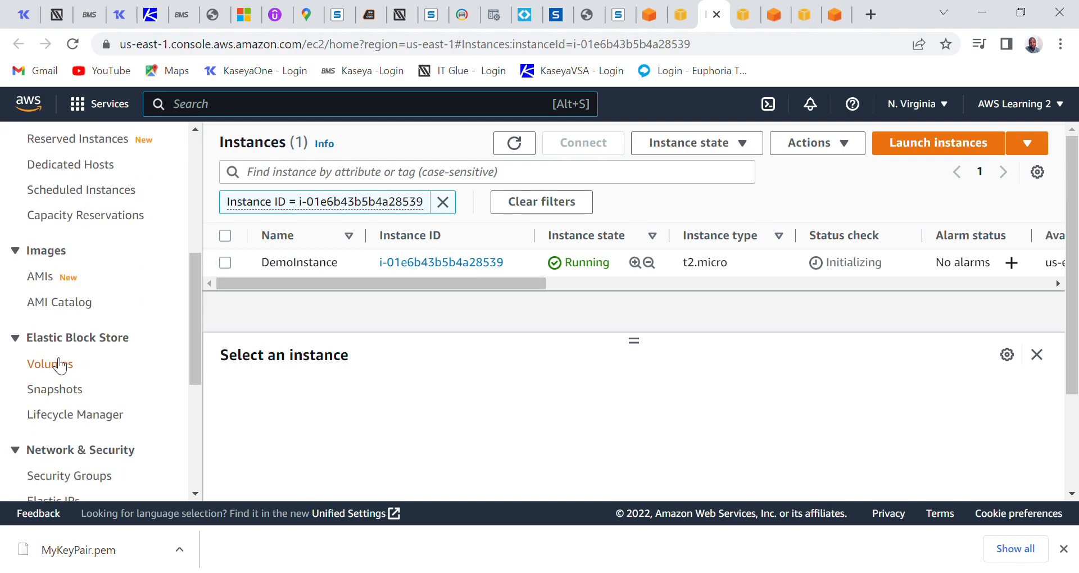
{"action": "left_click", "coordinate": [1065, 550]}
{"action": "scroll", "coordinate": [33, 341], "scroll_direction": "down", "scroll_amount": 4}
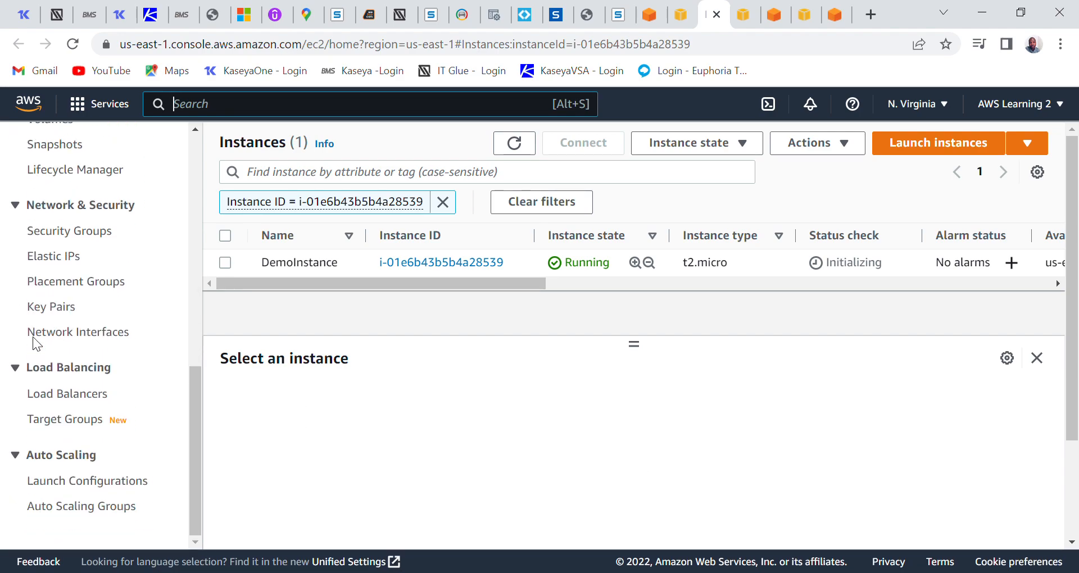
{"action": "scroll", "coordinate": [40, 345], "scroll_direction": "up", "scroll_amount": 4}
{"action": "scroll", "coordinate": [41, 347], "scroll_direction": "down", "scroll_amount": 3}
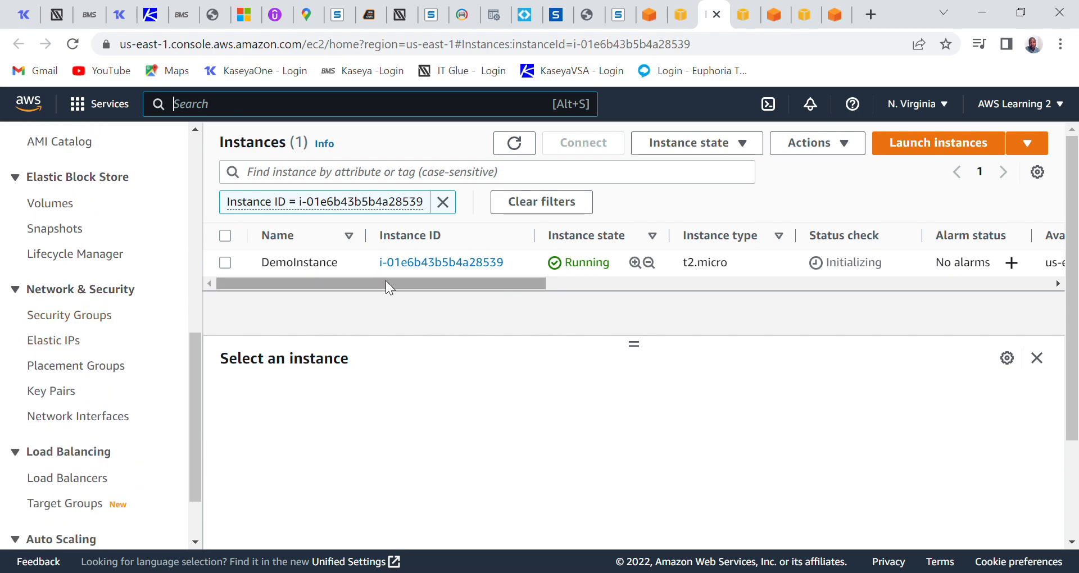
{"action": "left_click", "coordinate": [435, 263]}
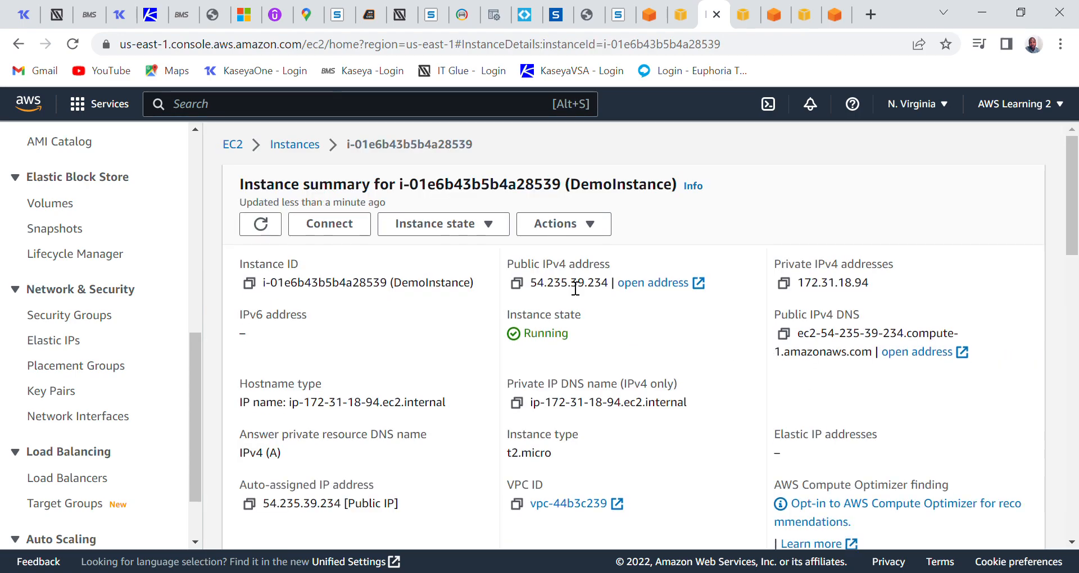
Step: Open the default security group from DemoInstance's security details and review its inbound rules
{"action": "scroll", "coordinate": [474, 289], "scroll_direction": "down", "scroll_amount": 6}
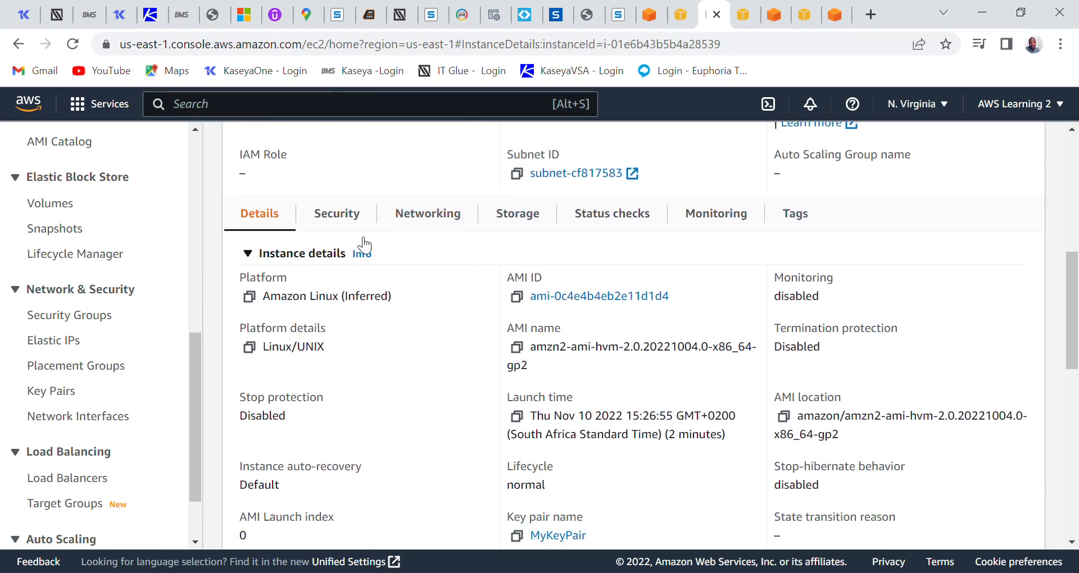
{"action": "left_click", "coordinate": [349, 226]}
{"action": "scroll", "coordinate": [544, 386], "scroll_direction": "down", "scroll_amount": 3}
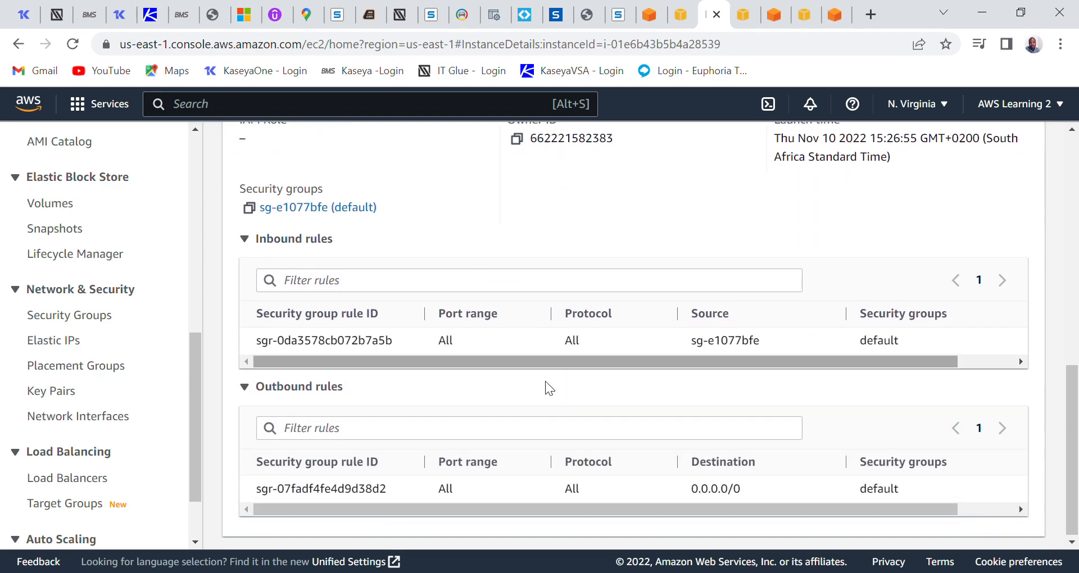
{"action": "left_click", "coordinate": [292, 209]}
{"action": "scroll", "coordinate": [563, 326], "scroll_direction": "down", "scroll_amount": 3}
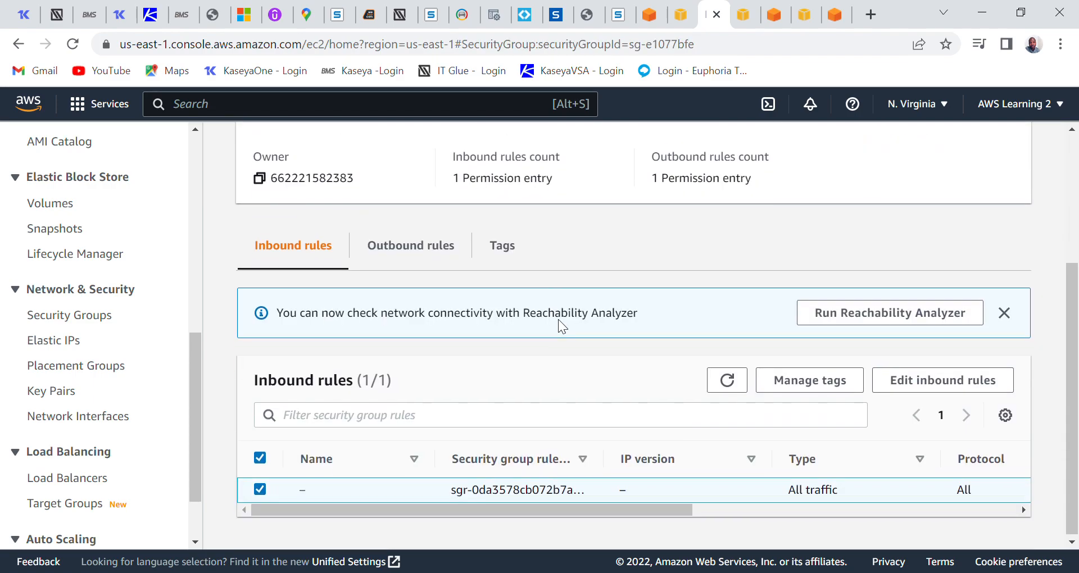
{"action": "scroll", "coordinate": [882, 338], "scroll_direction": "up", "scroll_amount": 4}
{"action": "scroll", "coordinate": [798, 365], "scroll_direction": "down", "scroll_amount": 3}
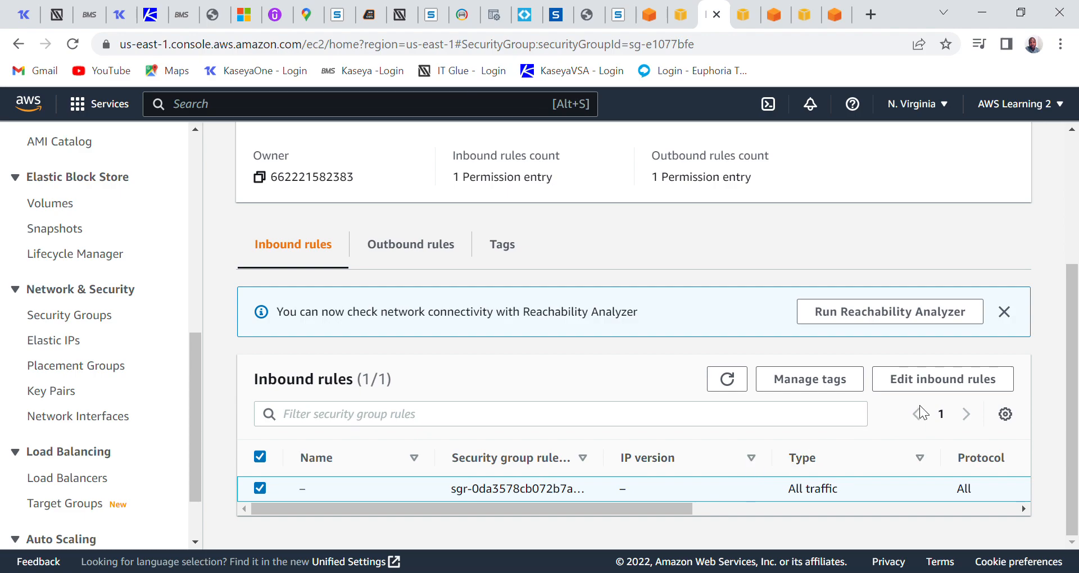
Step: Add an inbound SSH rule with source 0.0.0.0/0 to the default security group and save the rules
{"action": "left_click", "coordinate": [947, 394]}
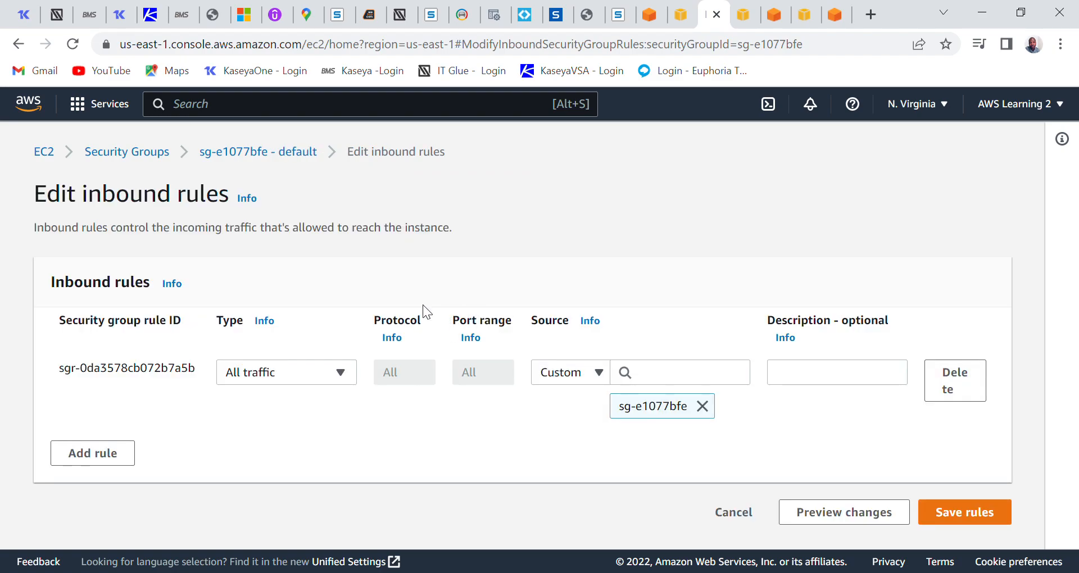
{"action": "left_click", "coordinate": [79, 456]}
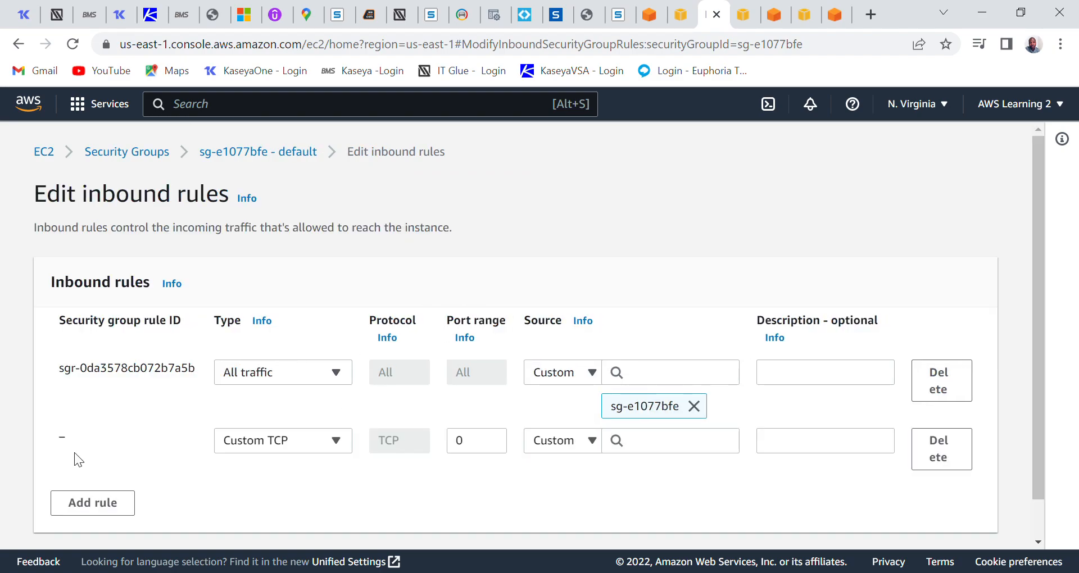
{"action": "left_click", "coordinate": [337, 441]}
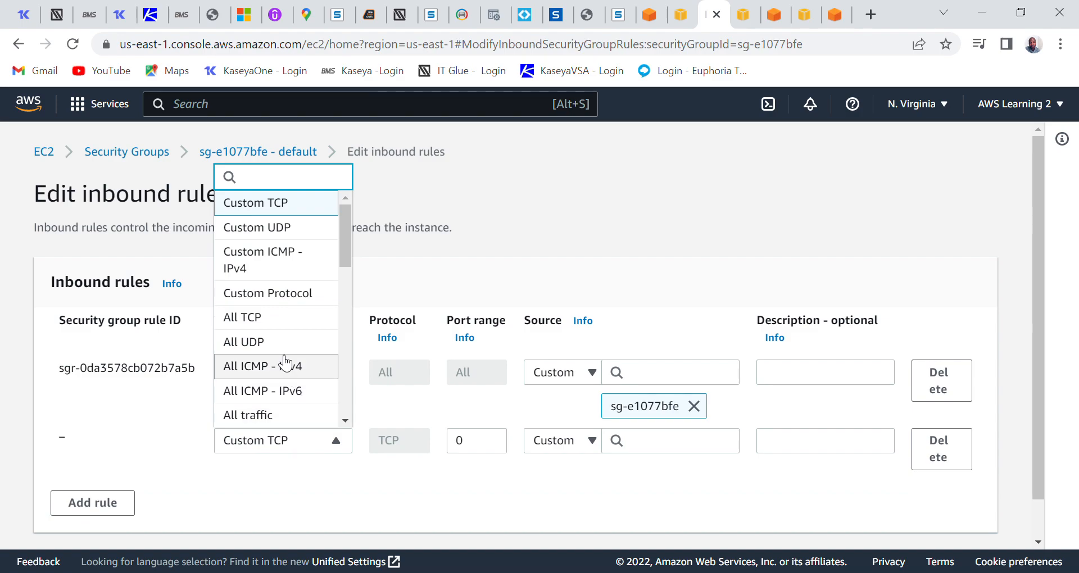
{"action": "scroll", "coordinate": [281, 362], "scroll_direction": "down", "scroll_amount": 3}
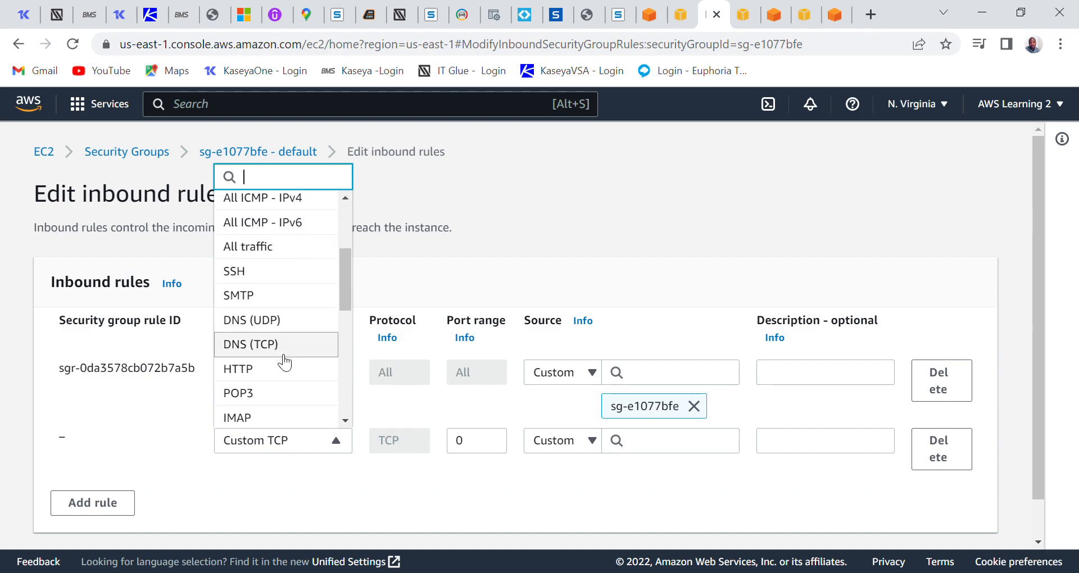
{"action": "left_click", "coordinate": [246, 272]}
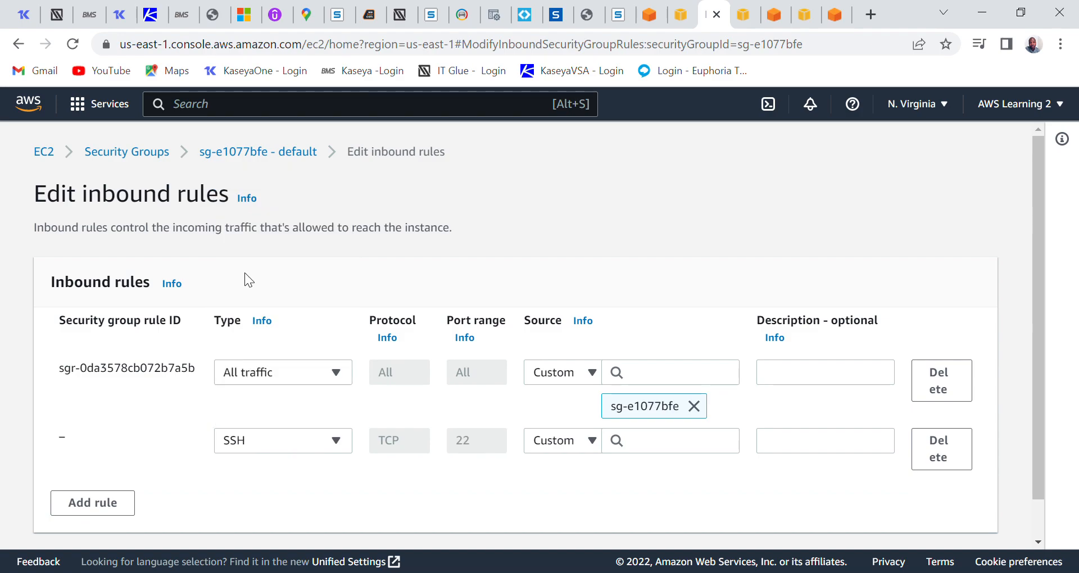
{"action": "left_click", "coordinate": [663, 447]}
{"action": "left_click", "coordinate": [632, 209]}
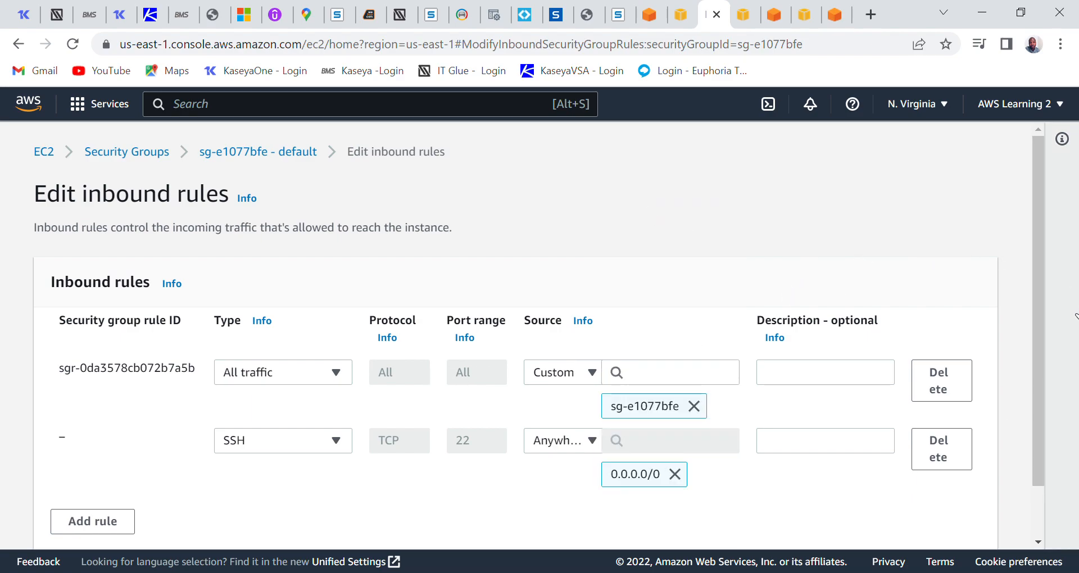
{"action": "scroll", "coordinate": [1034, 416], "scroll_direction": "down", "scroll_amount": 2}
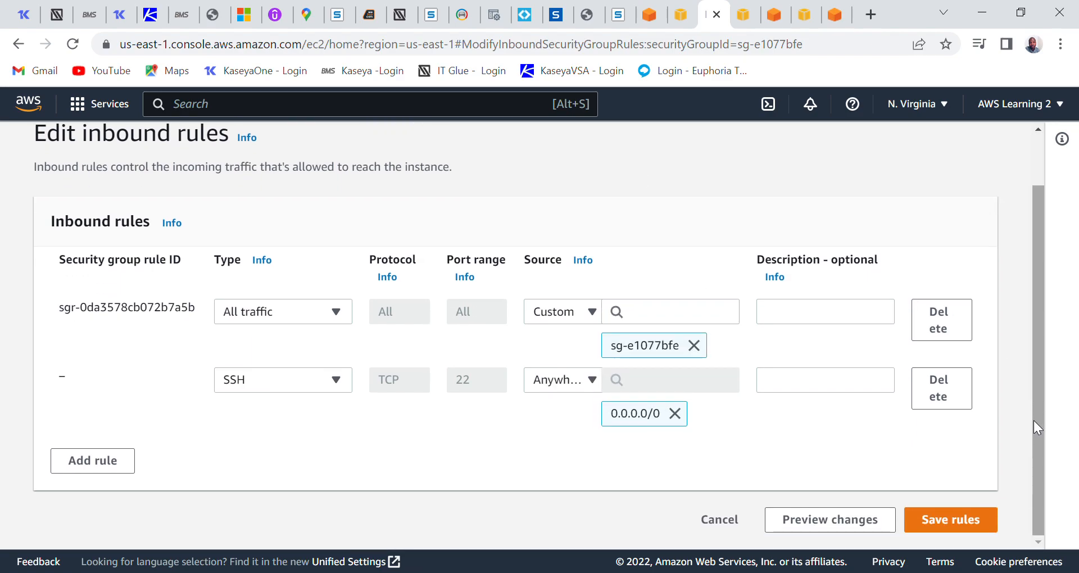
{"action": "left_click", "coordinate": [950, 520]}
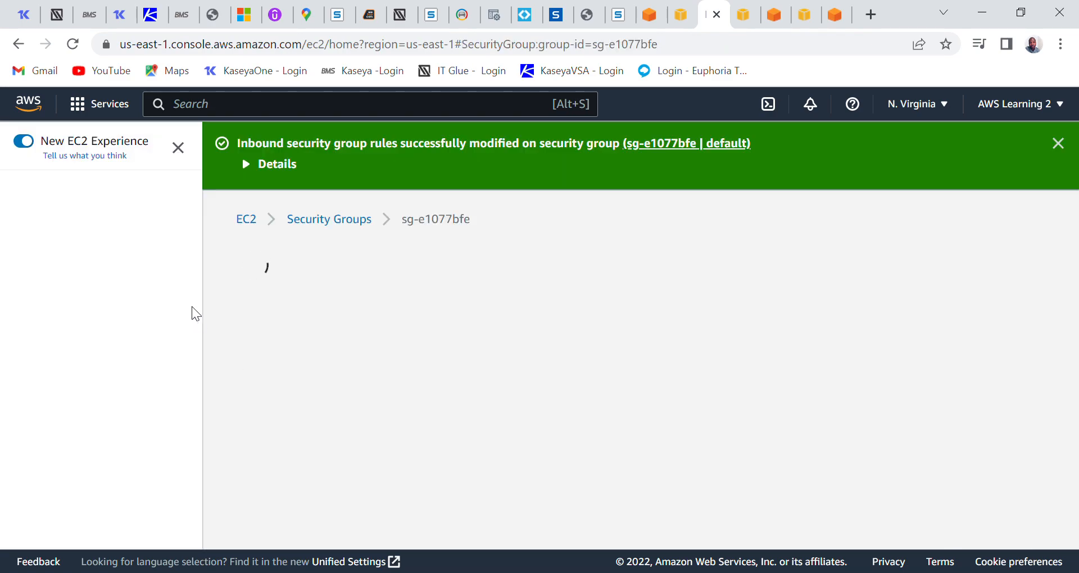
Step: Return to DemoInstance's EC2 Instance Connect session page and reload it to retry the connection
{"action": "left_click", "coordinate": [744, 15]}
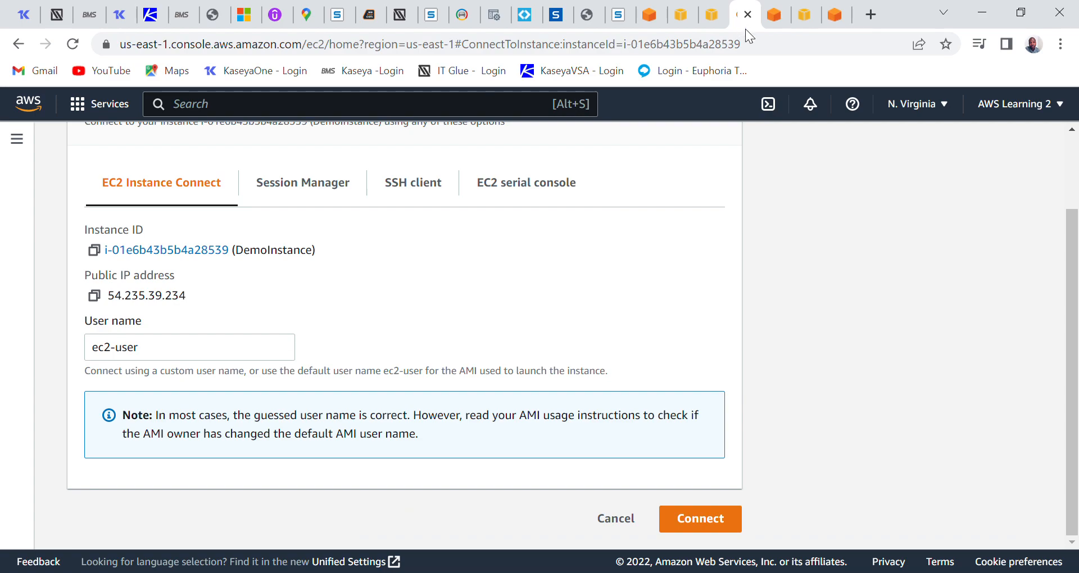
{"action": "left_click", "coordinate": [774, 17]}
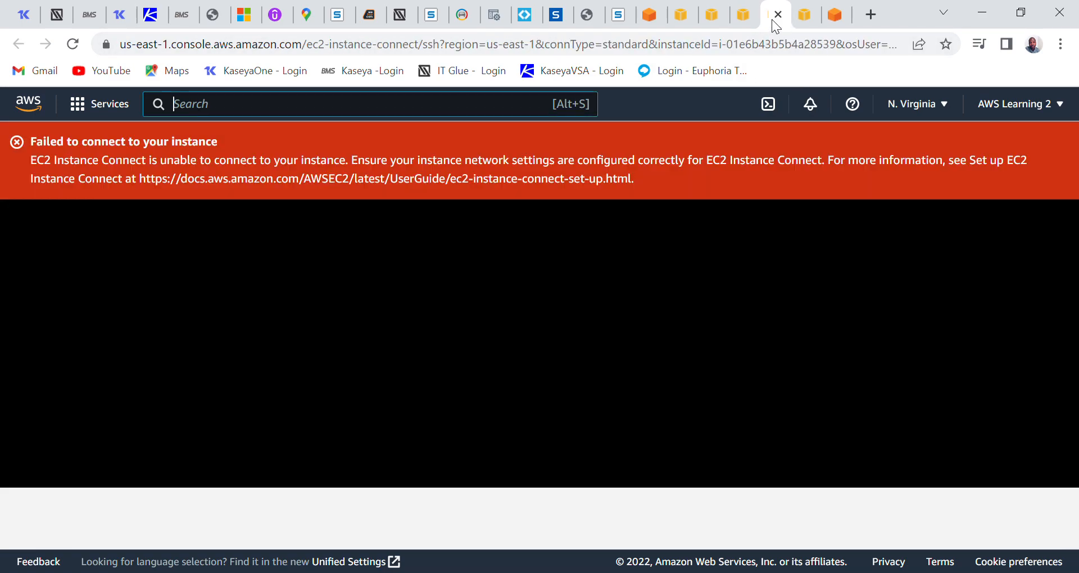
{"action": "left_click", "coordinate": [72, 50]}
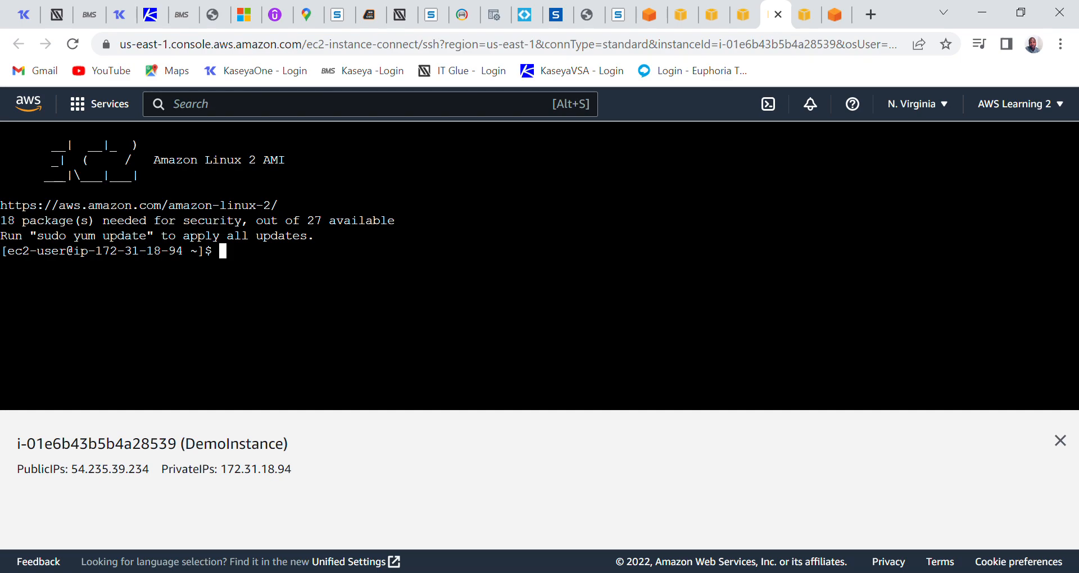
Step: Print the current working directory in the instance's terminal with pwd
{"action": "type", "text": "pdw"}
{"action": "key", "text": "Return"}
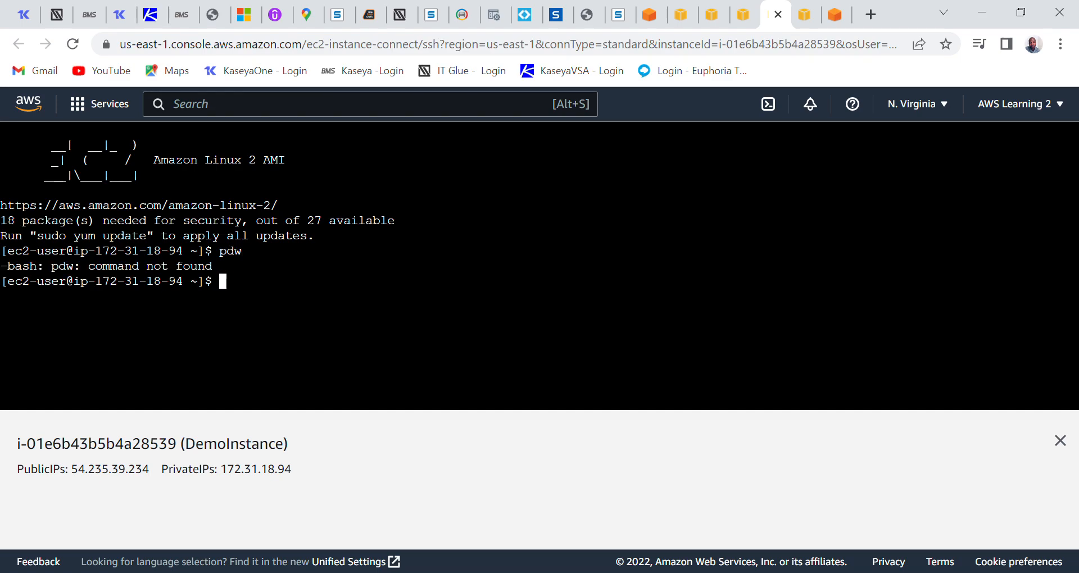
{"action": "type", "text": "pwd"}
{"action": "key", "text": "Return"}
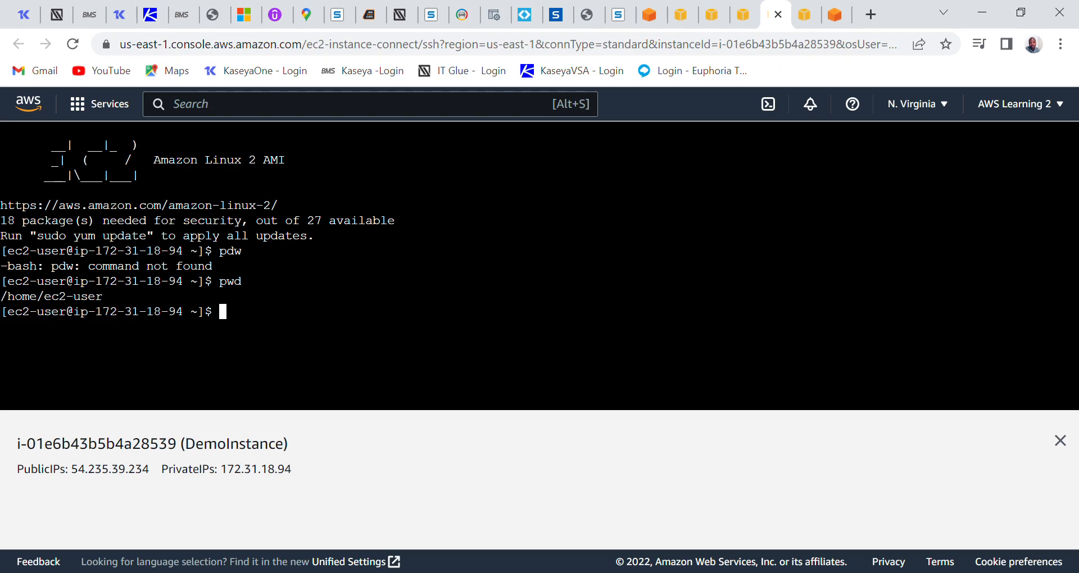
Step: Update all of the instance's packages without confirmation prompts by running sudo yum update -y
{"action": "type", "text": "sudo yum update "}
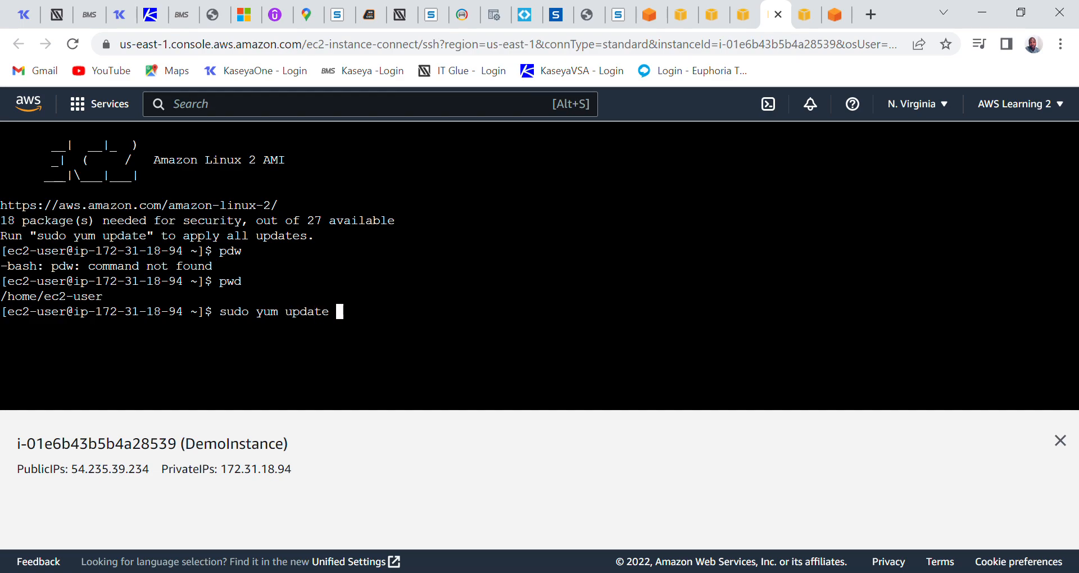
{"action": "type", "text": "-y"}
{"action": "key", "text": "Return"}
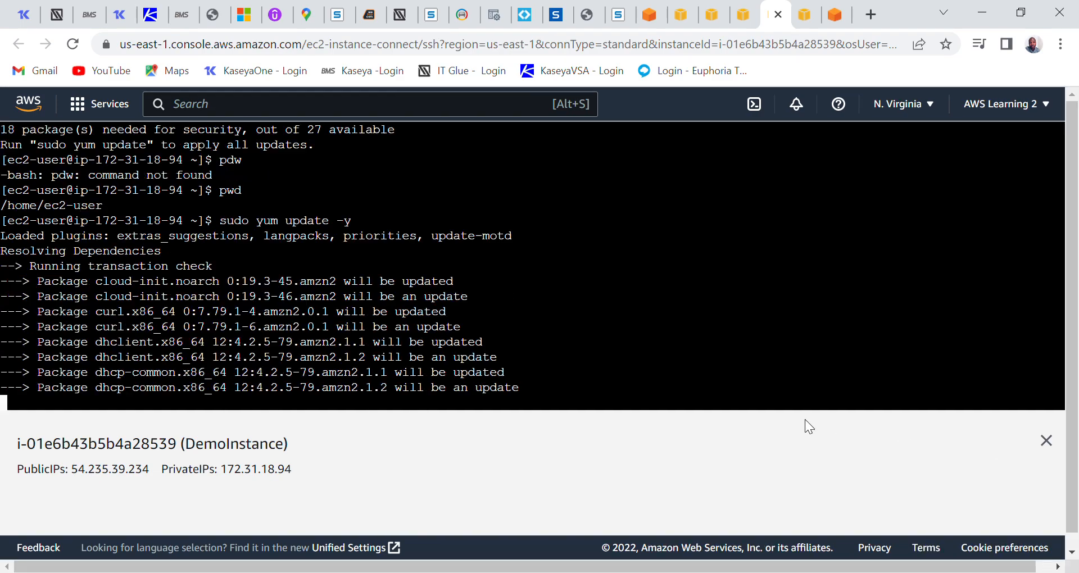